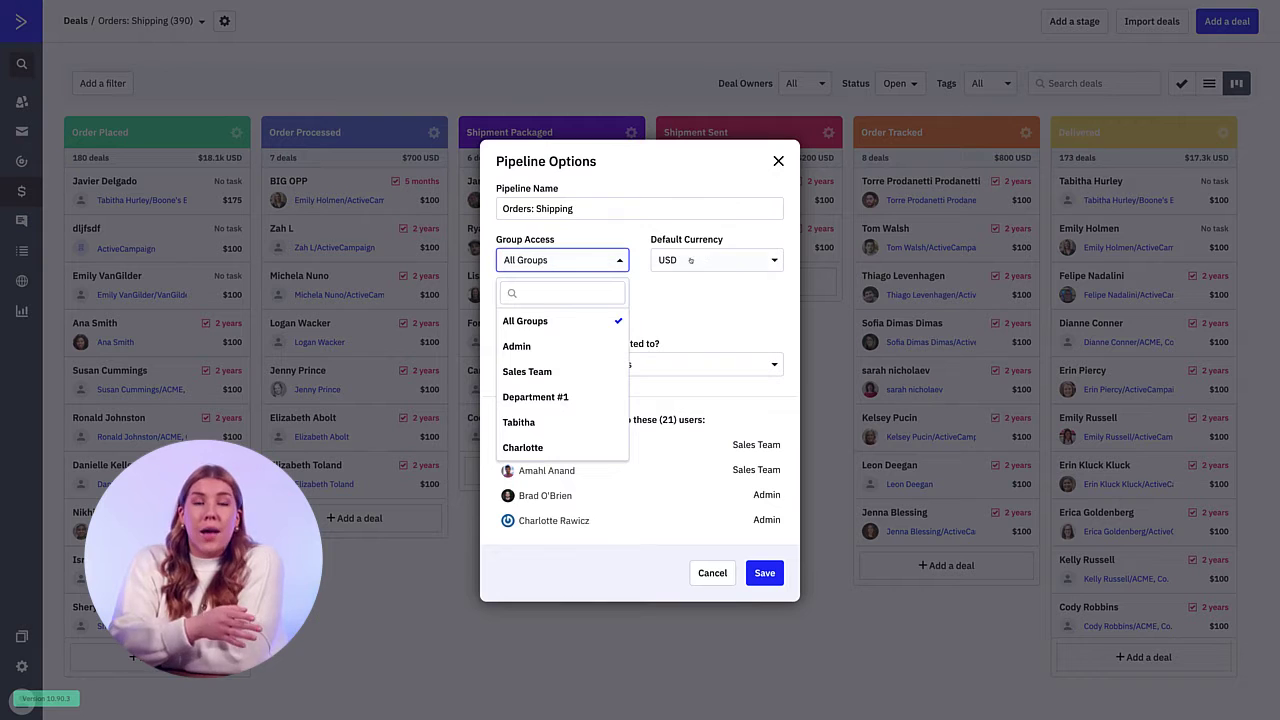
Review the Orders: Shipping pipeline's default currency, assignment method and deal distribution choices, and save the pipeline options
click(701, 260)
click(587, 312)
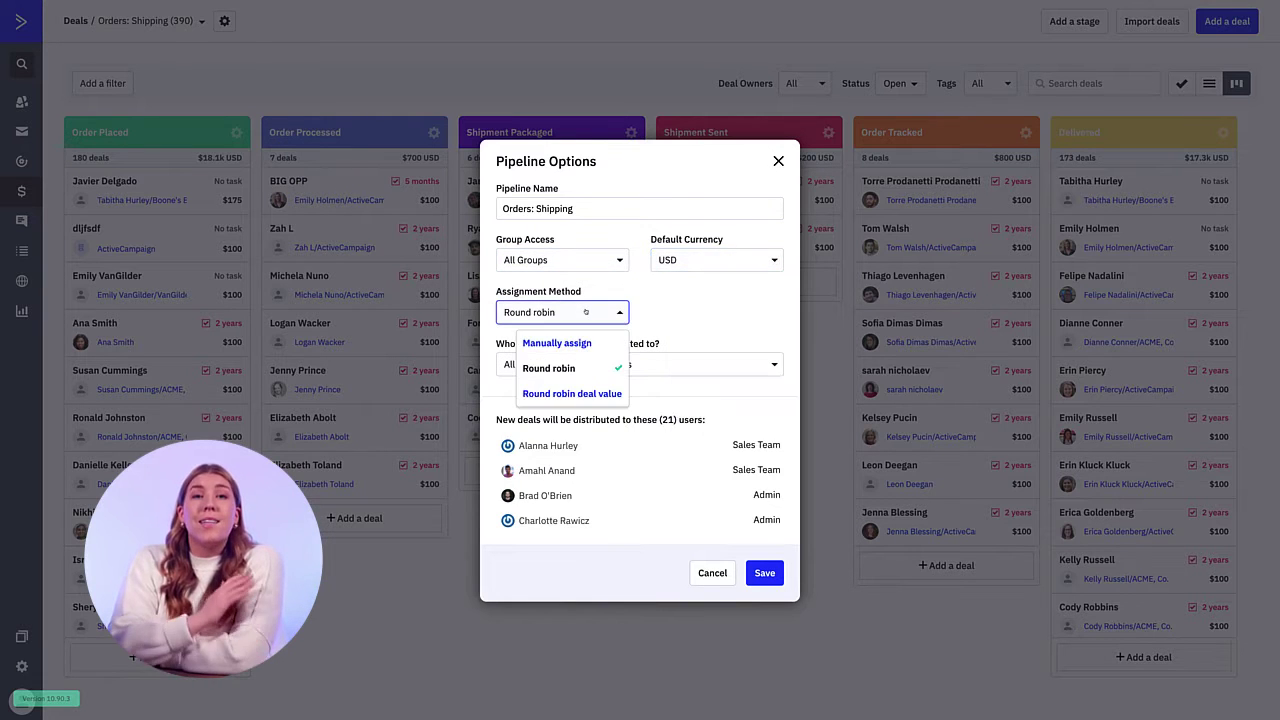
click(683, 363)
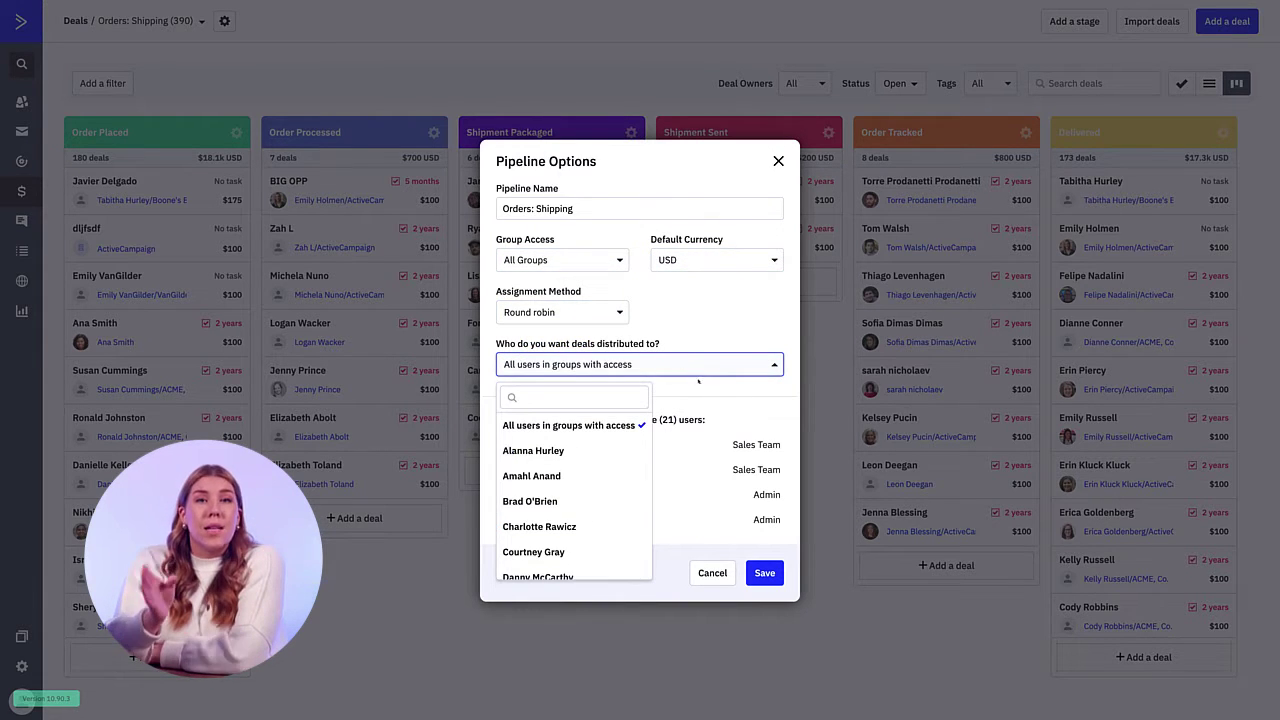
click(764, 572)
click(764, 573)
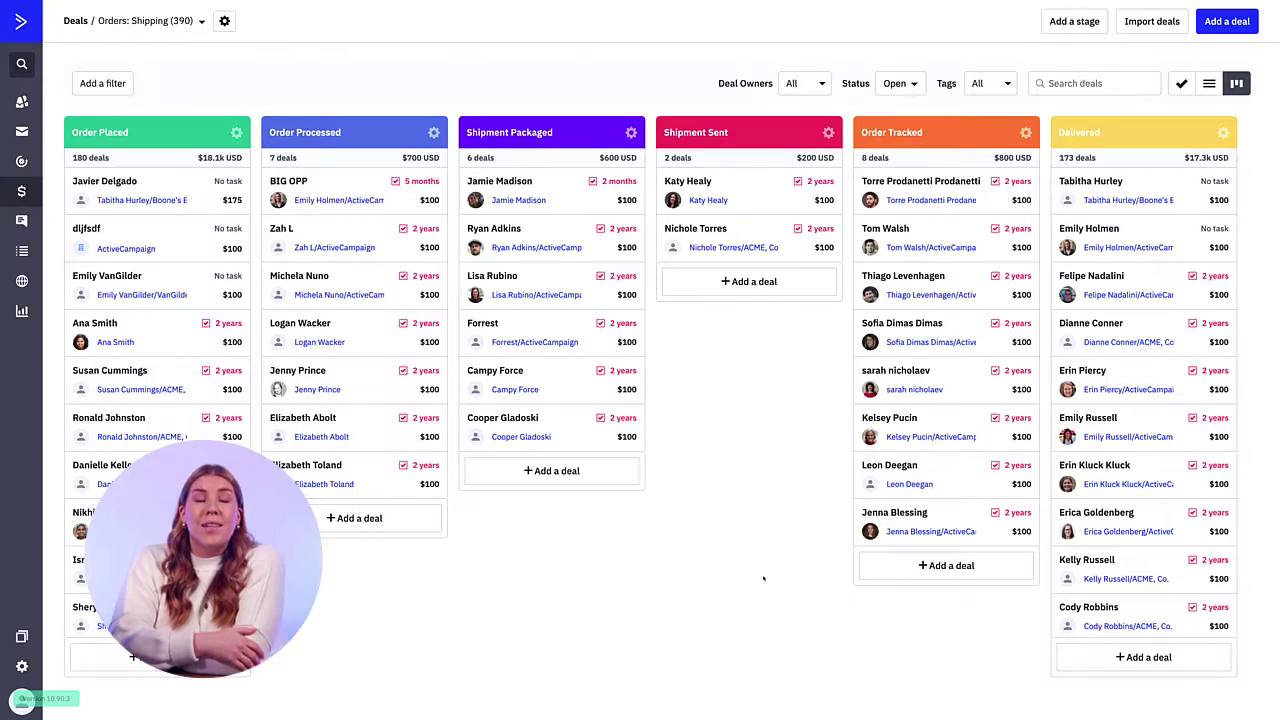
View the form for adding a new pipeline and leave it without adding one
click(196, 23)
click(188, 358)
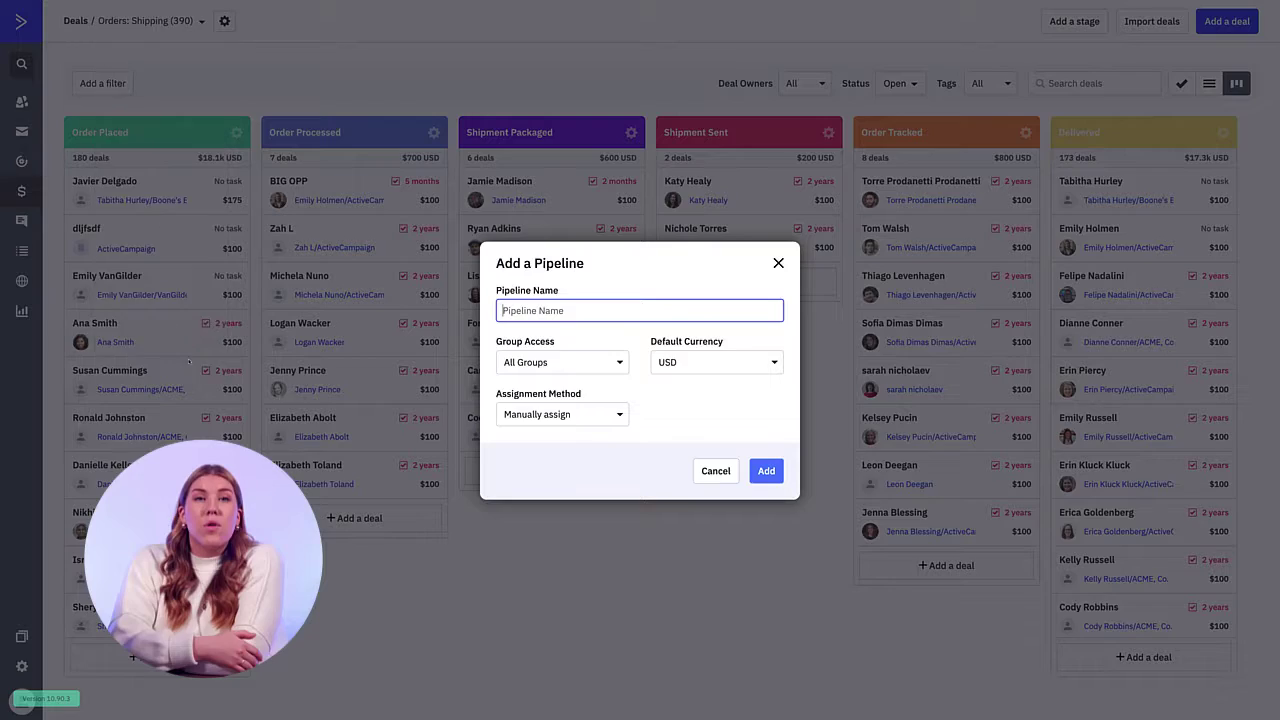
click(57, 96)
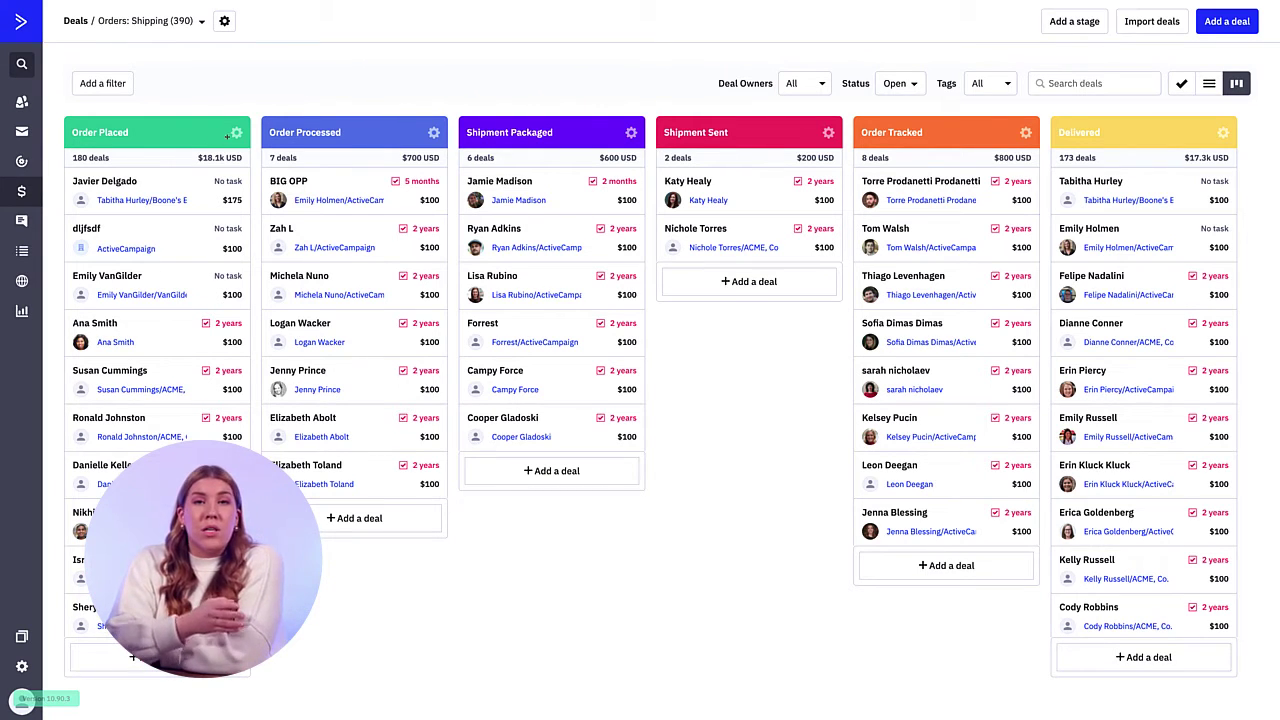
Try renaming the Order Placed stage as New Contact and giving its header a mint green, then a navy background
click(236, 133)
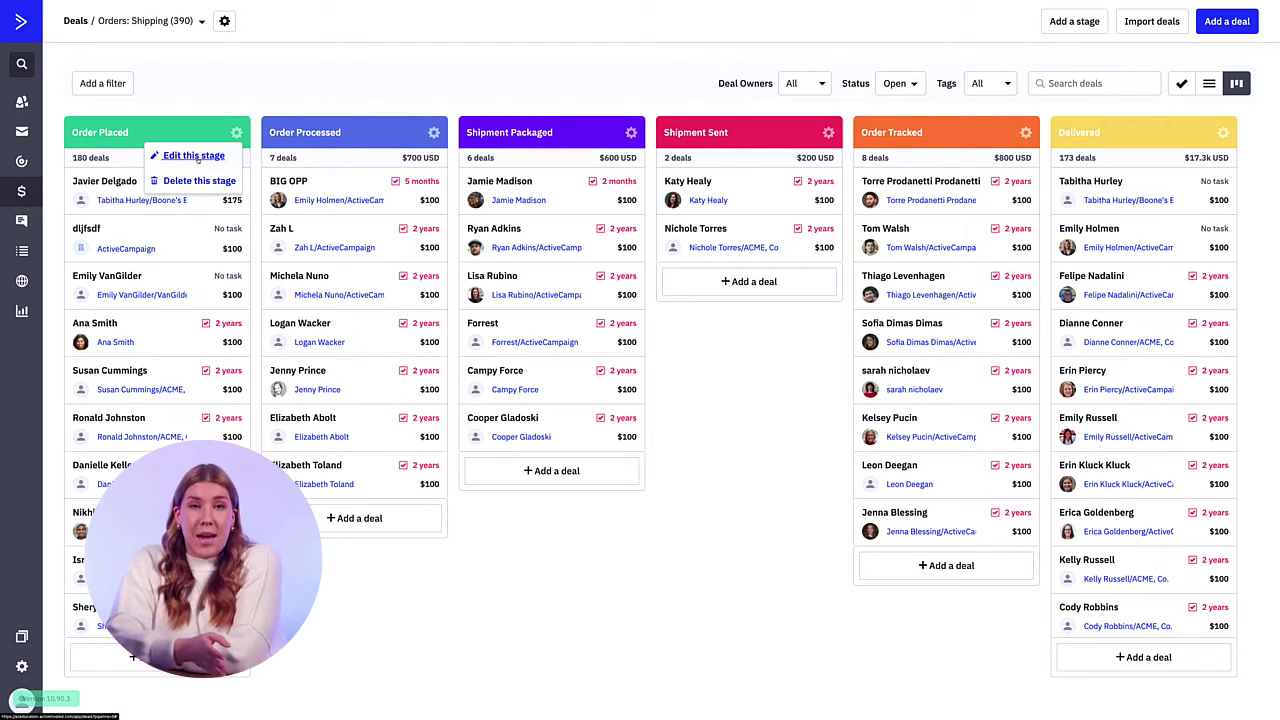
click(195, 156)
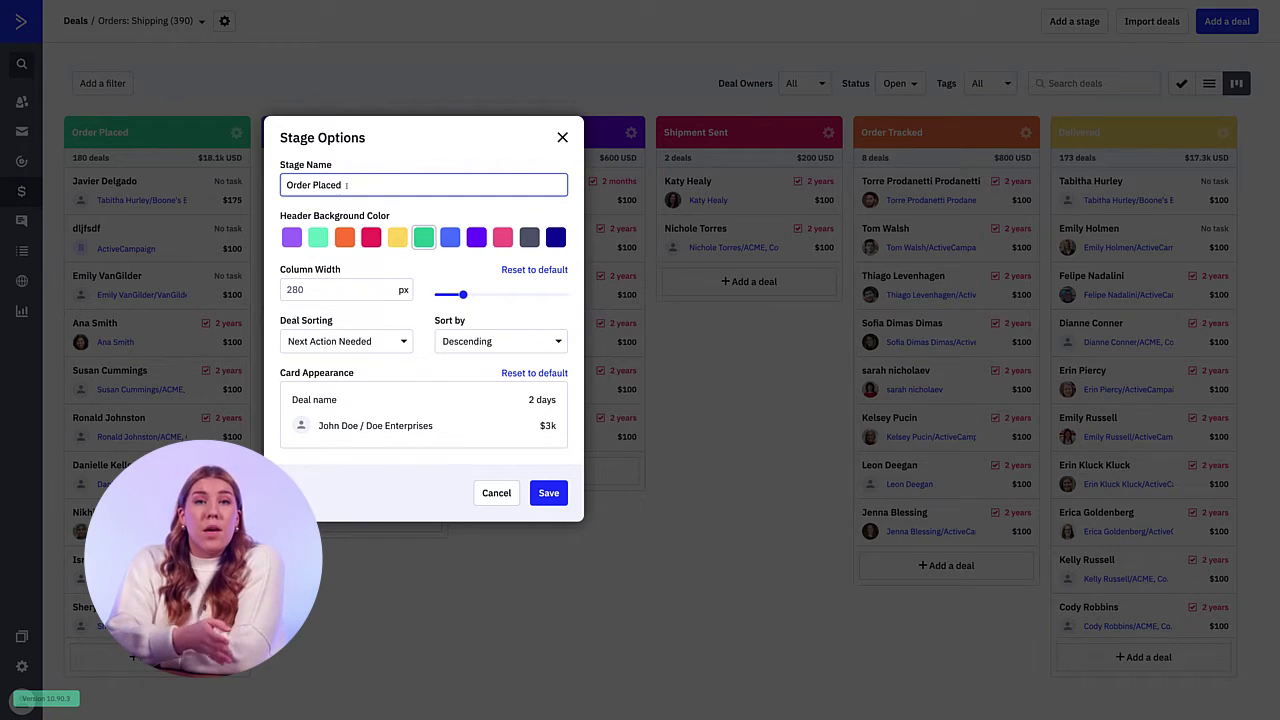
key(BackSpace)
key(BackSpace)
key(BackSpace)
key(BackSpace)
key(BackSpace)
key(BackSpace)
key(BackSpace)
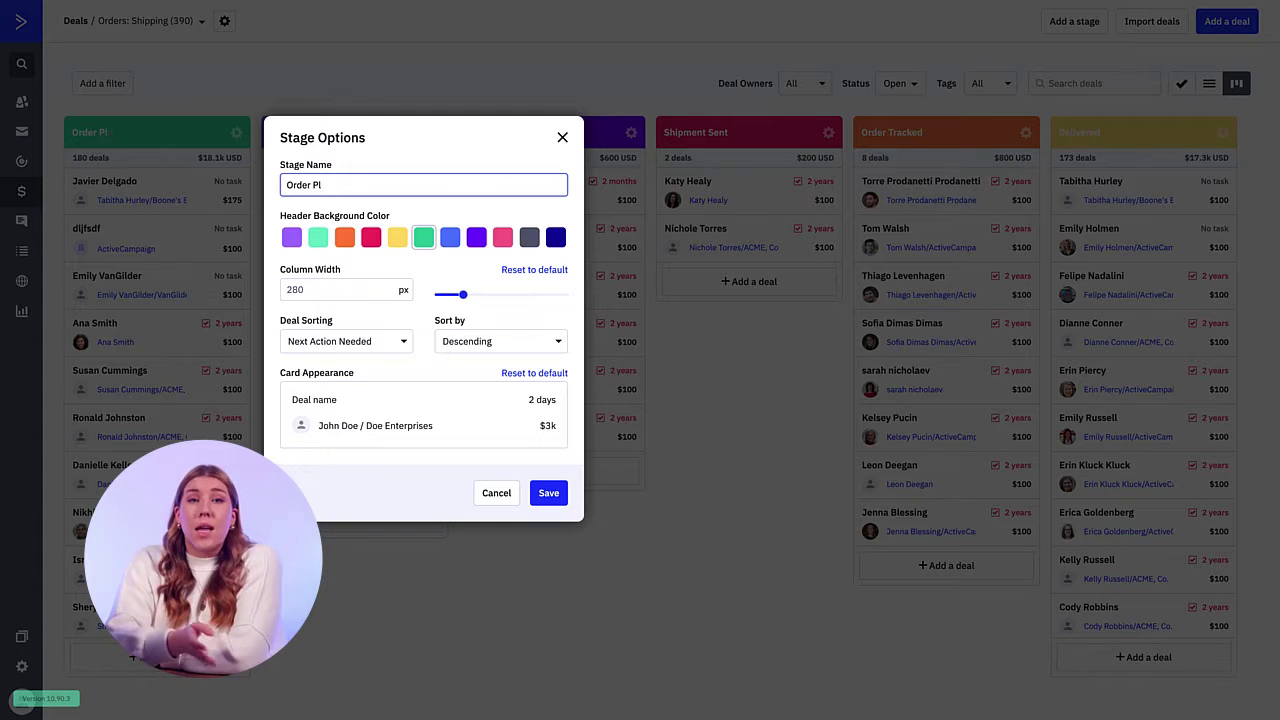
key(BackSpace)
key(BackSpace)
key(BackSpace)
key(BackSpace)
key(BackSpace)
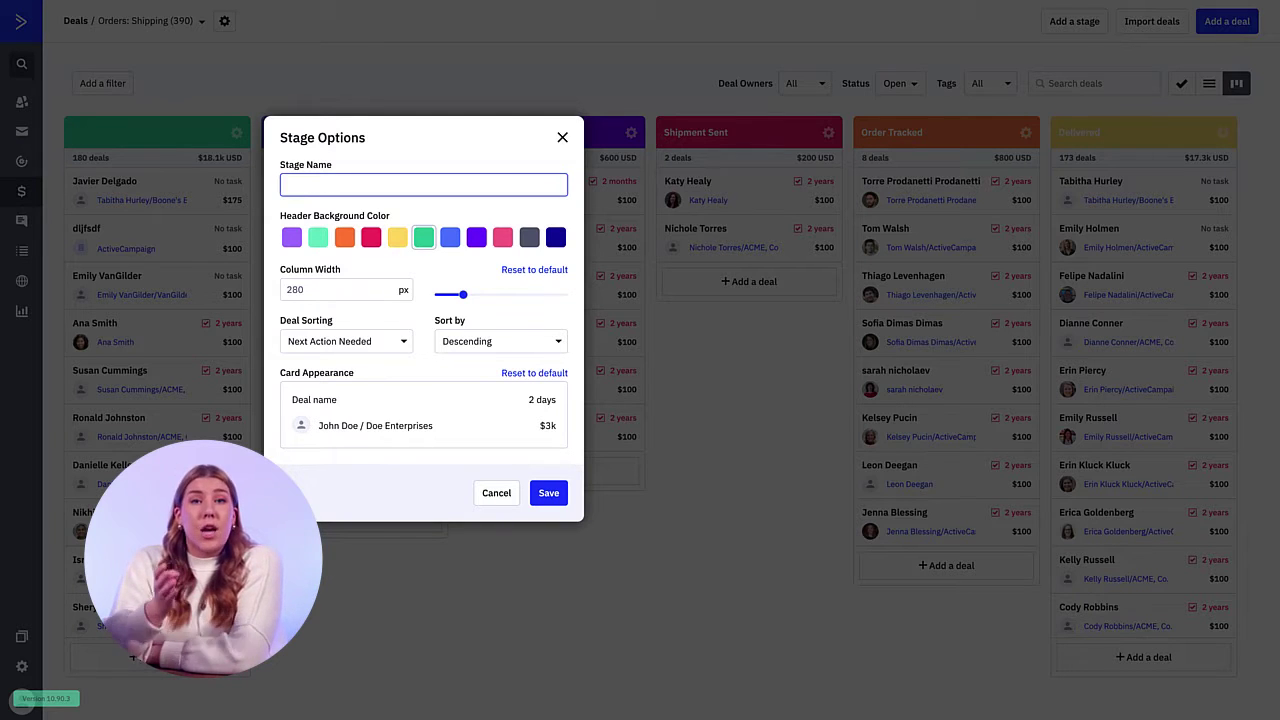
text(New Con)
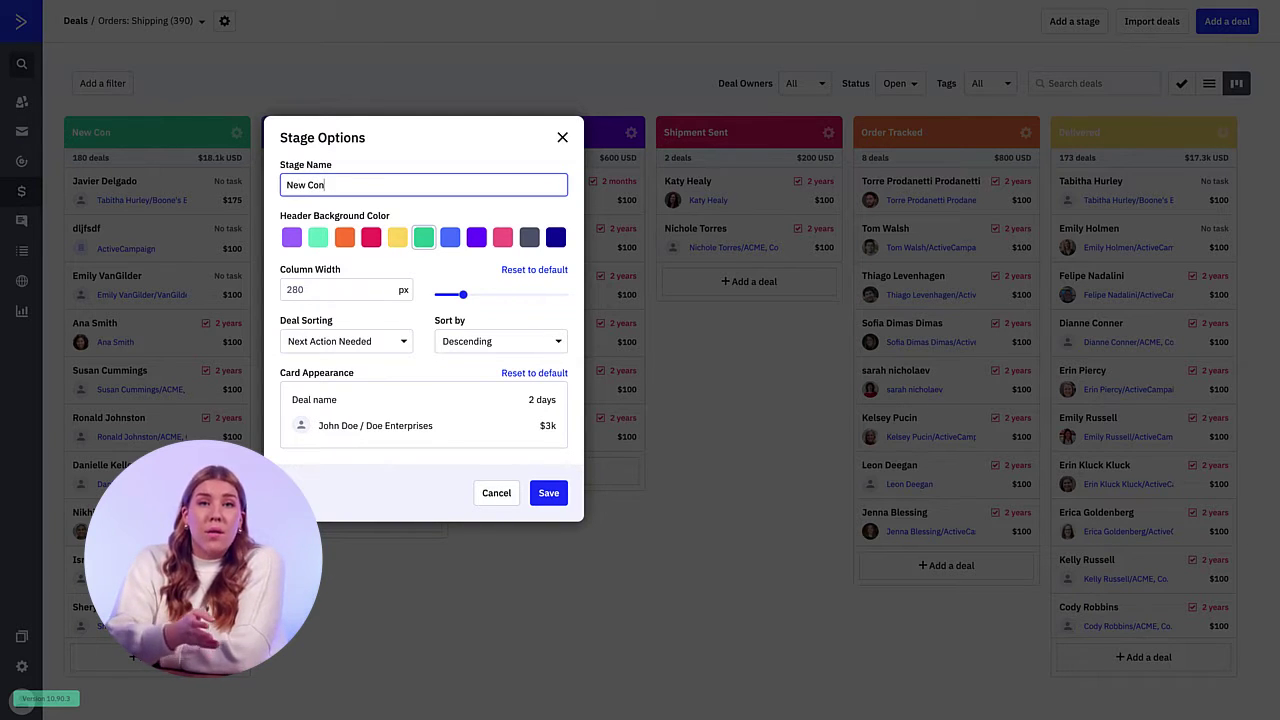
text(tact)
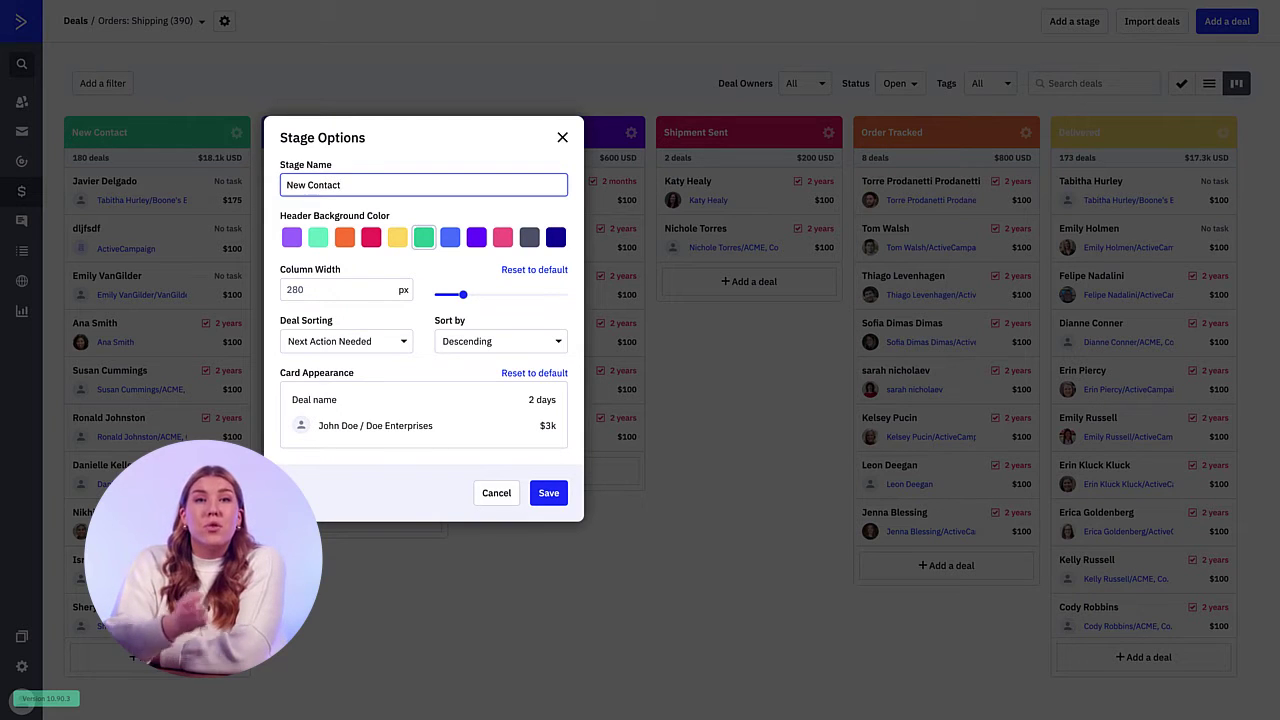
click(318, 237)
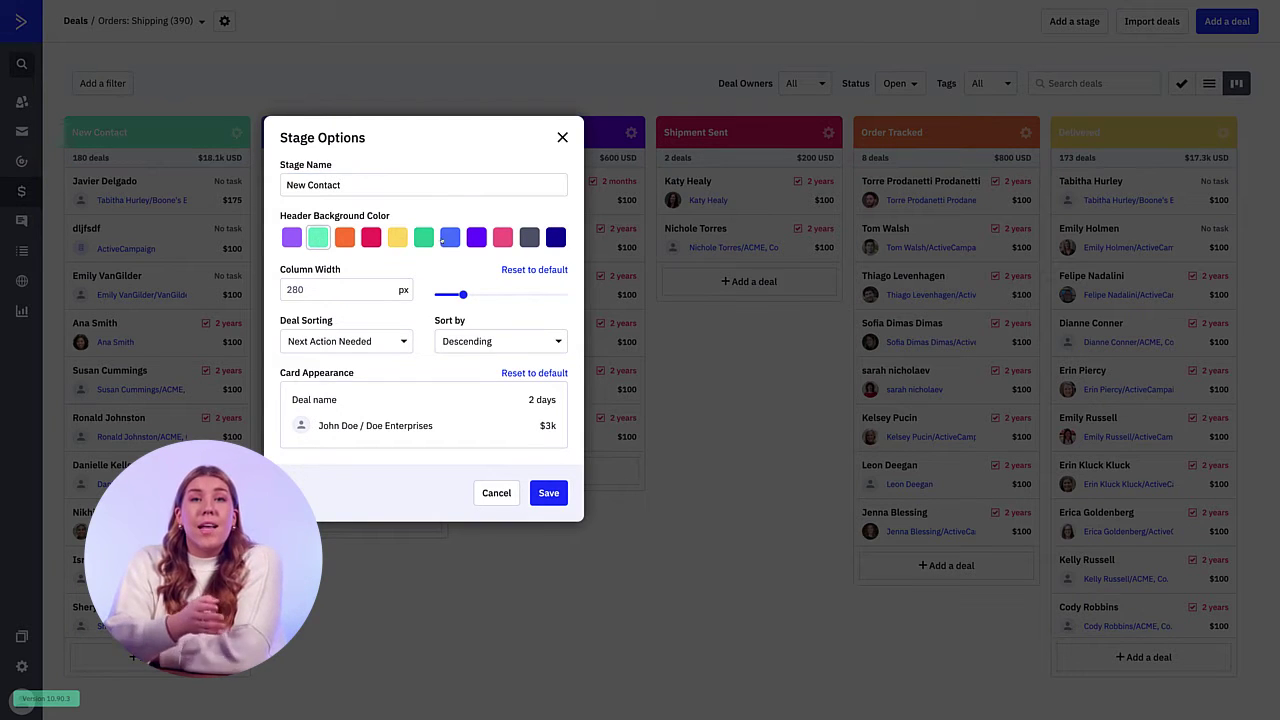
click(556, 237)
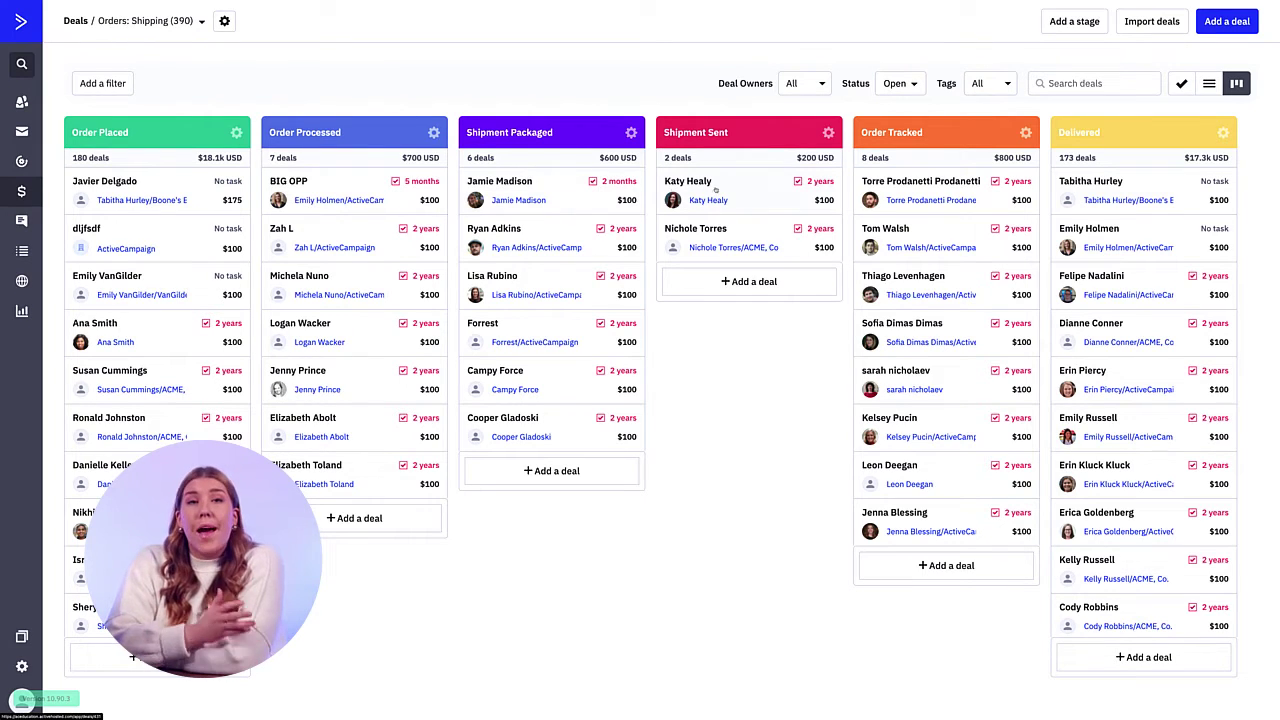
Open the first deal in the Delivered stage and examine its title, general details and additional field section
click(1131, 191)
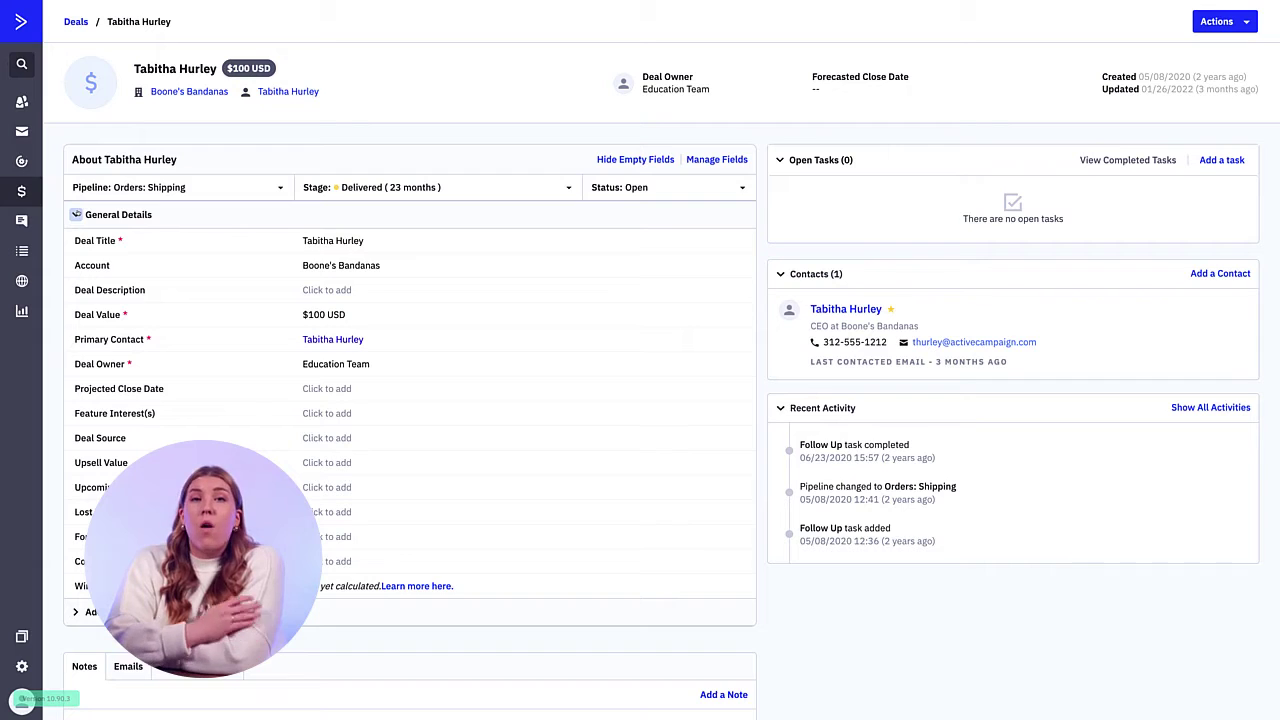
drag(130, 68, 220, 68)
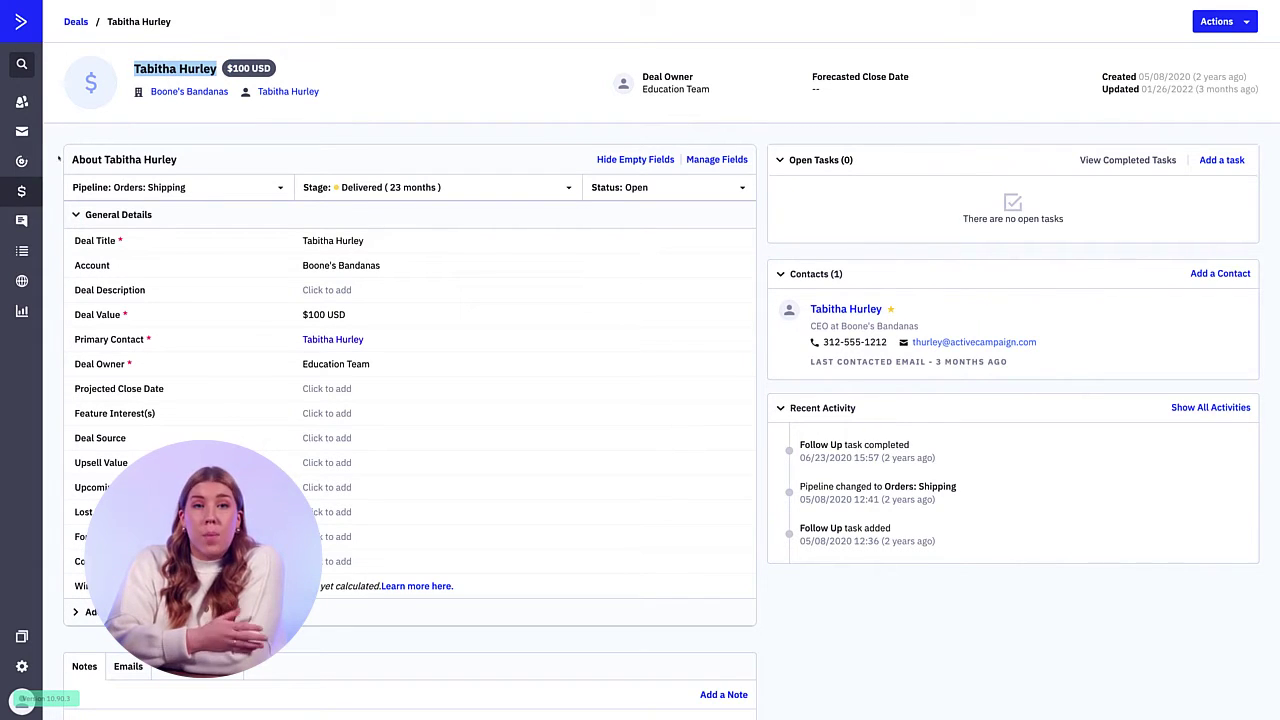
click(56, 158)
drag(63, 158, 181, 159)
click(66, 175)
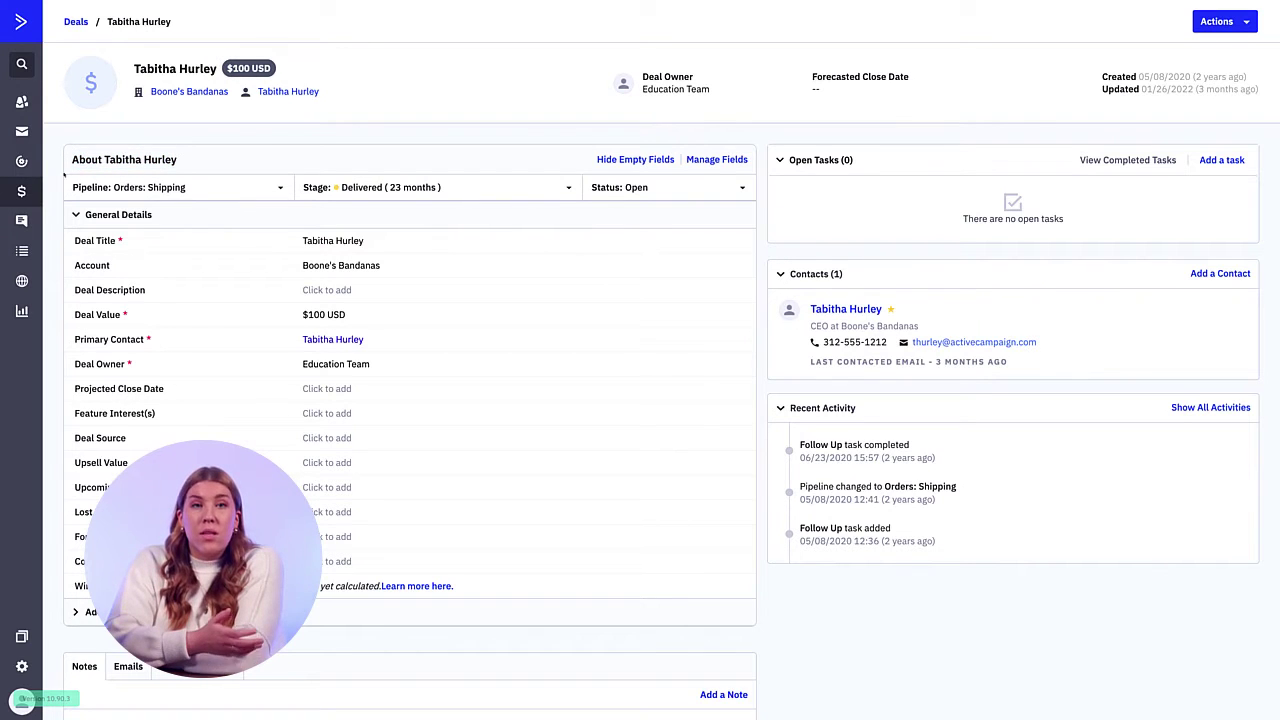
scroll(66, 190, down, 1)
scroll(66, 208, down, 1)
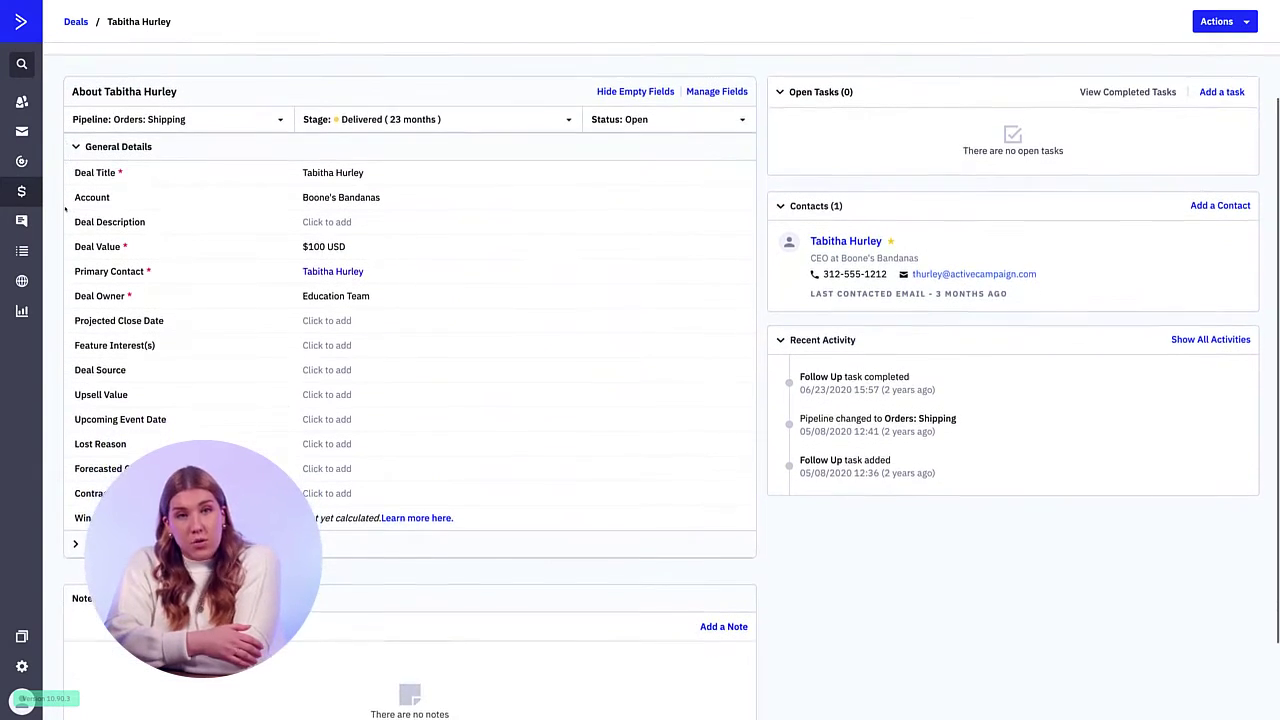
scroll(66, 208, down, 1)
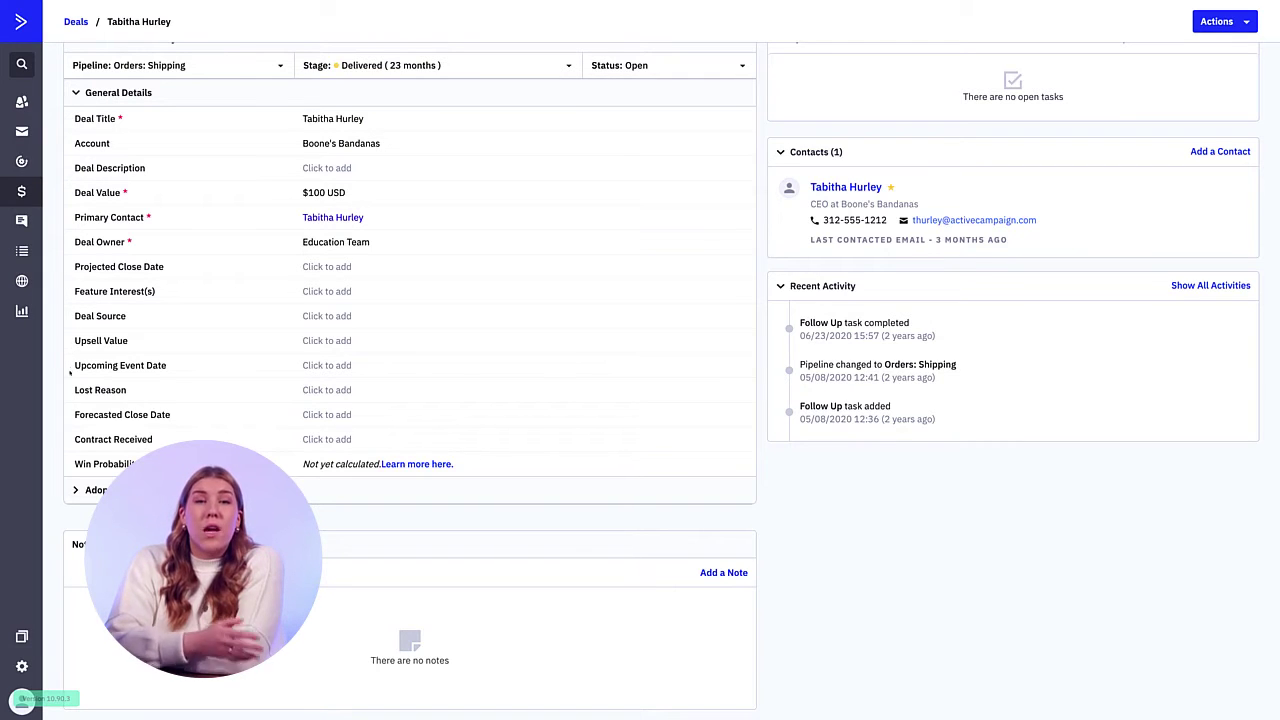
click(75, 490)
scroll(75, 490, down, 3)
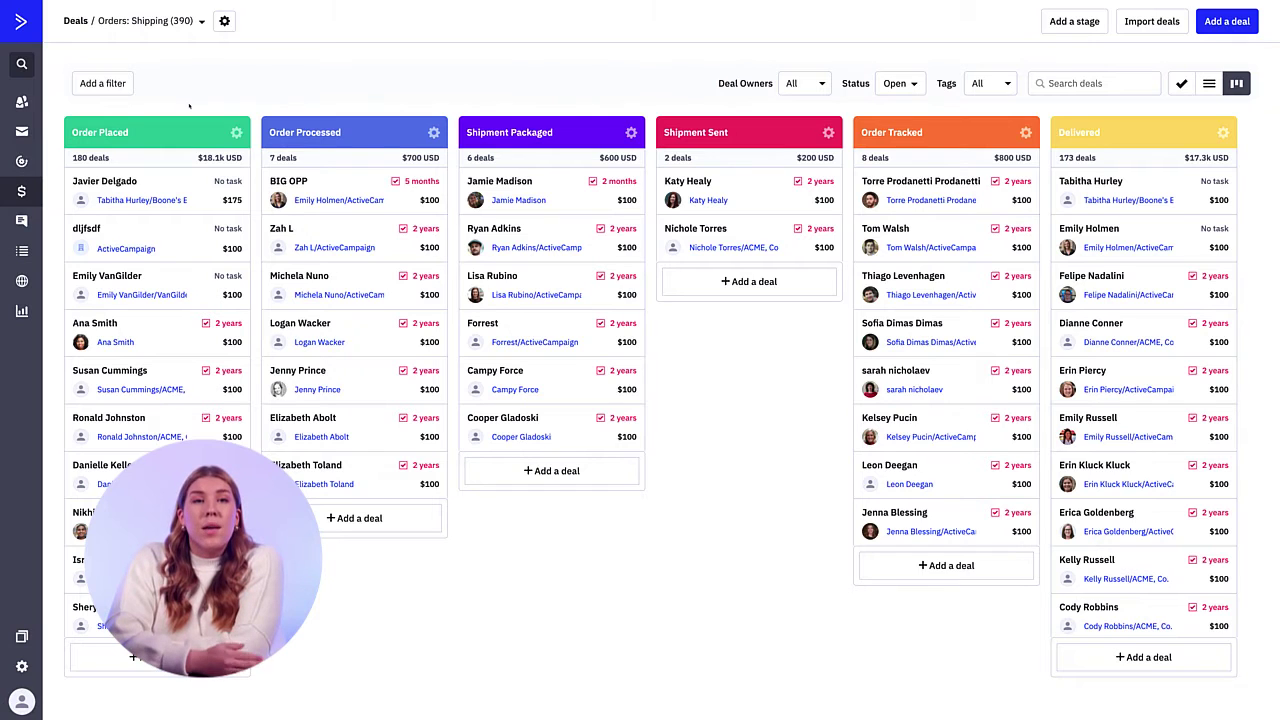
Rename the Order Placed stage as PROSPECT and save it
click(236, 133)
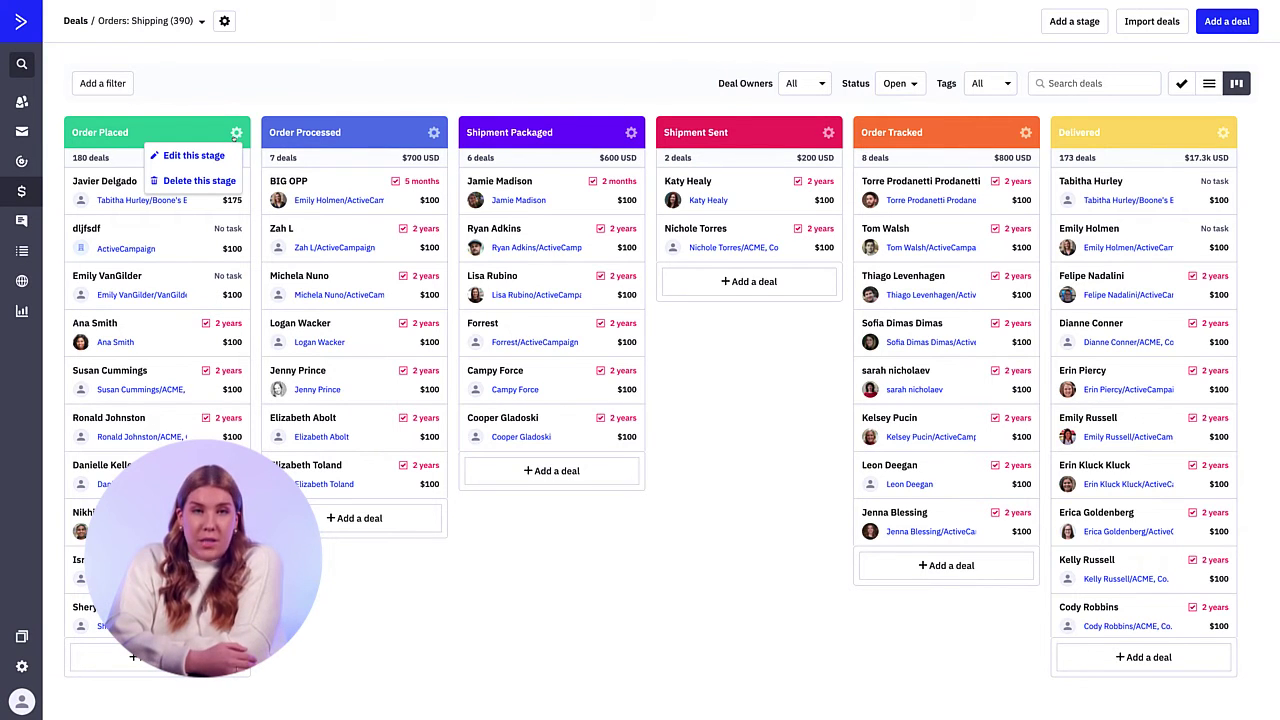
click(186, 159)
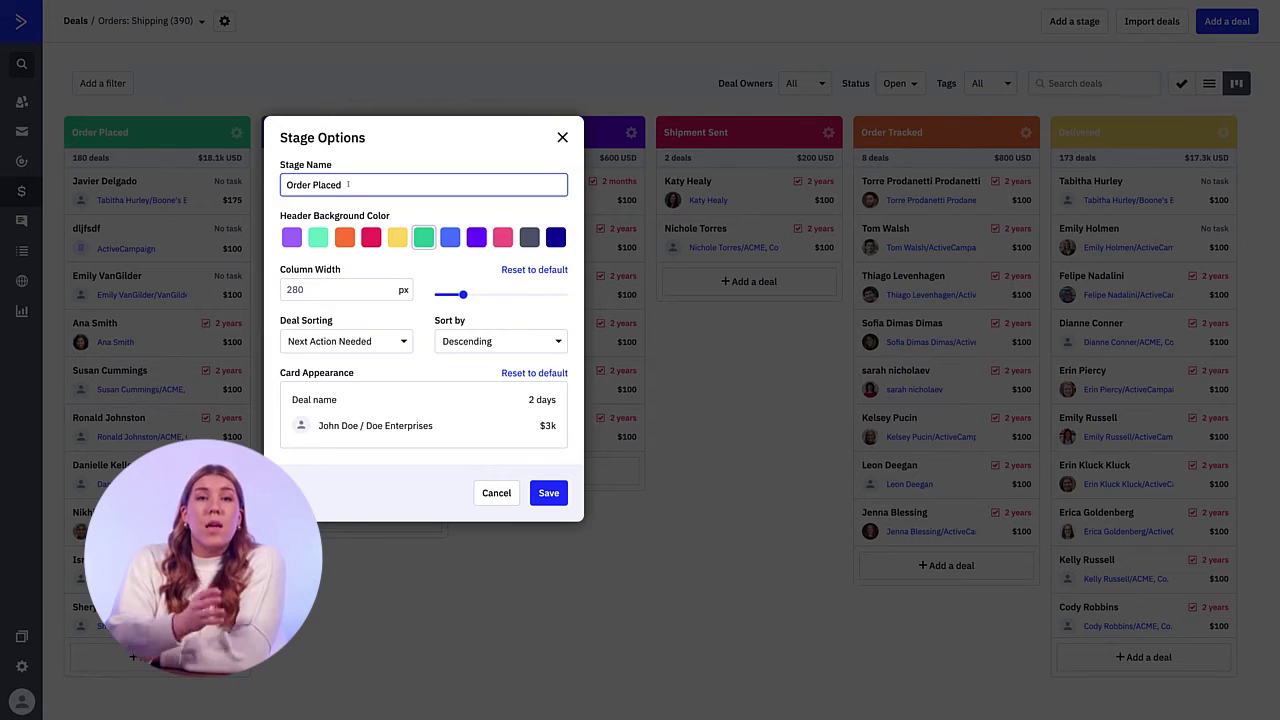
drag(348, 185, 283, 185)
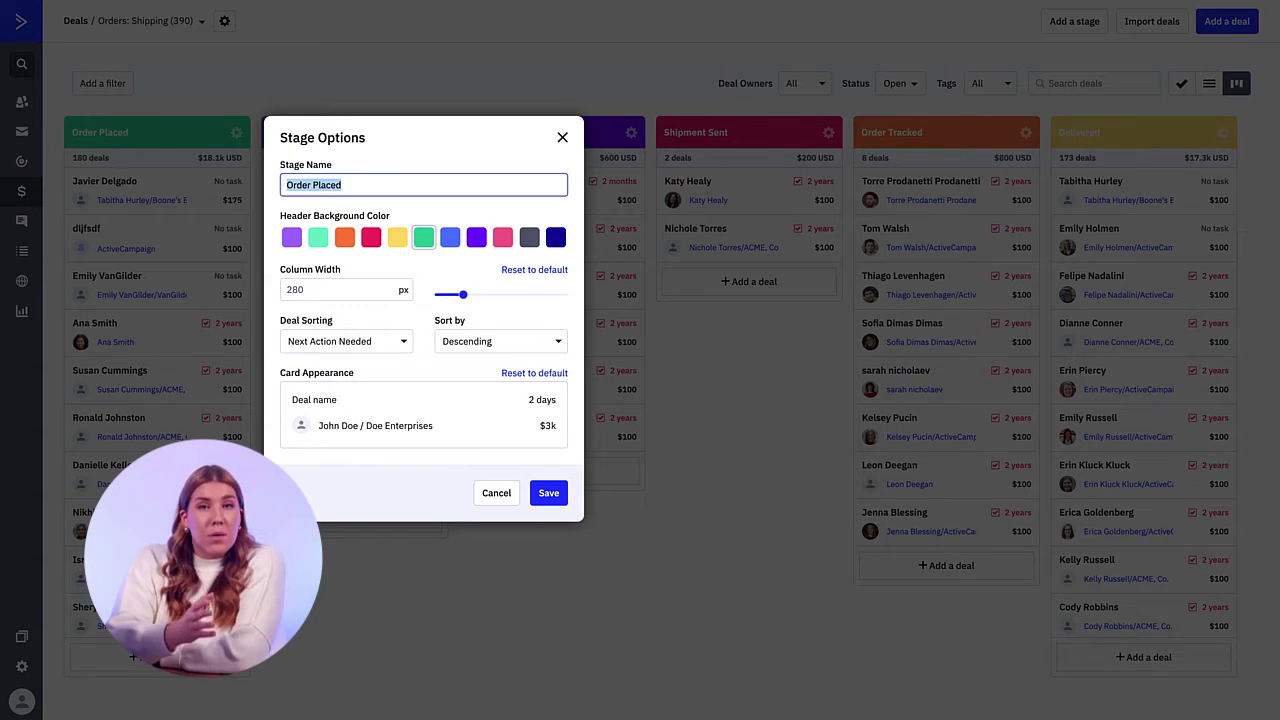
text(PROSPECT)
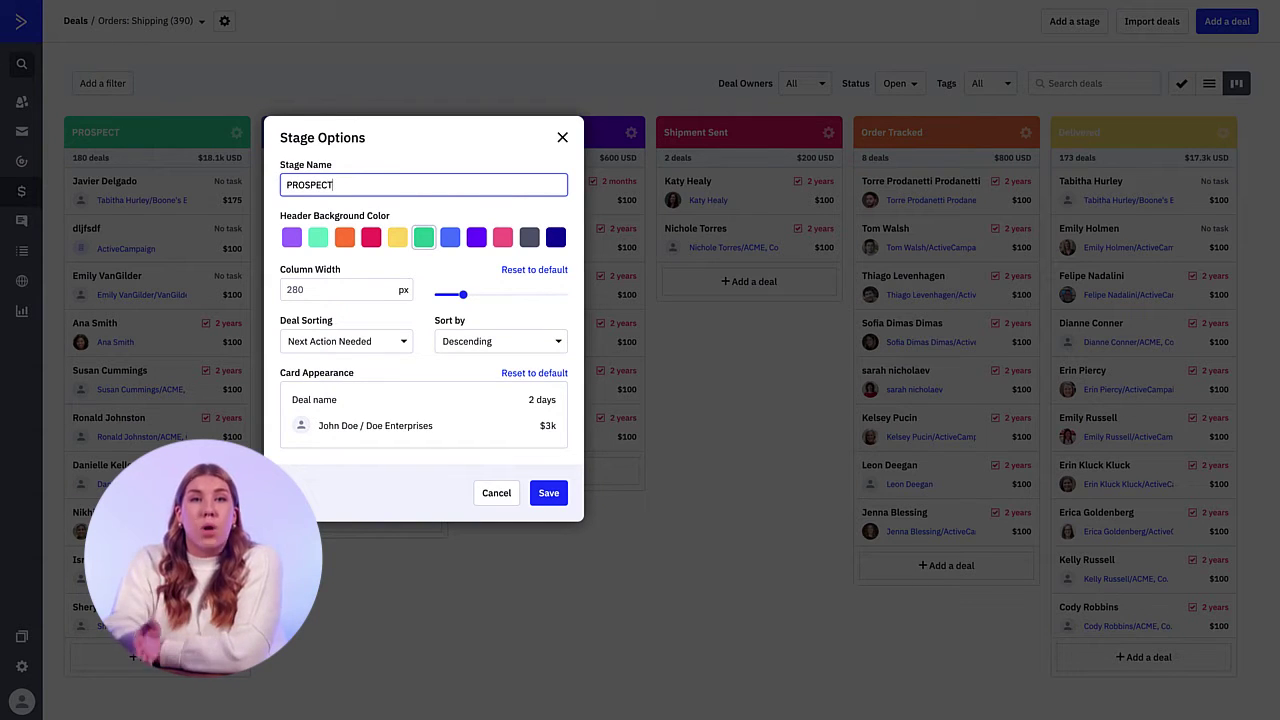
click(548, 492)
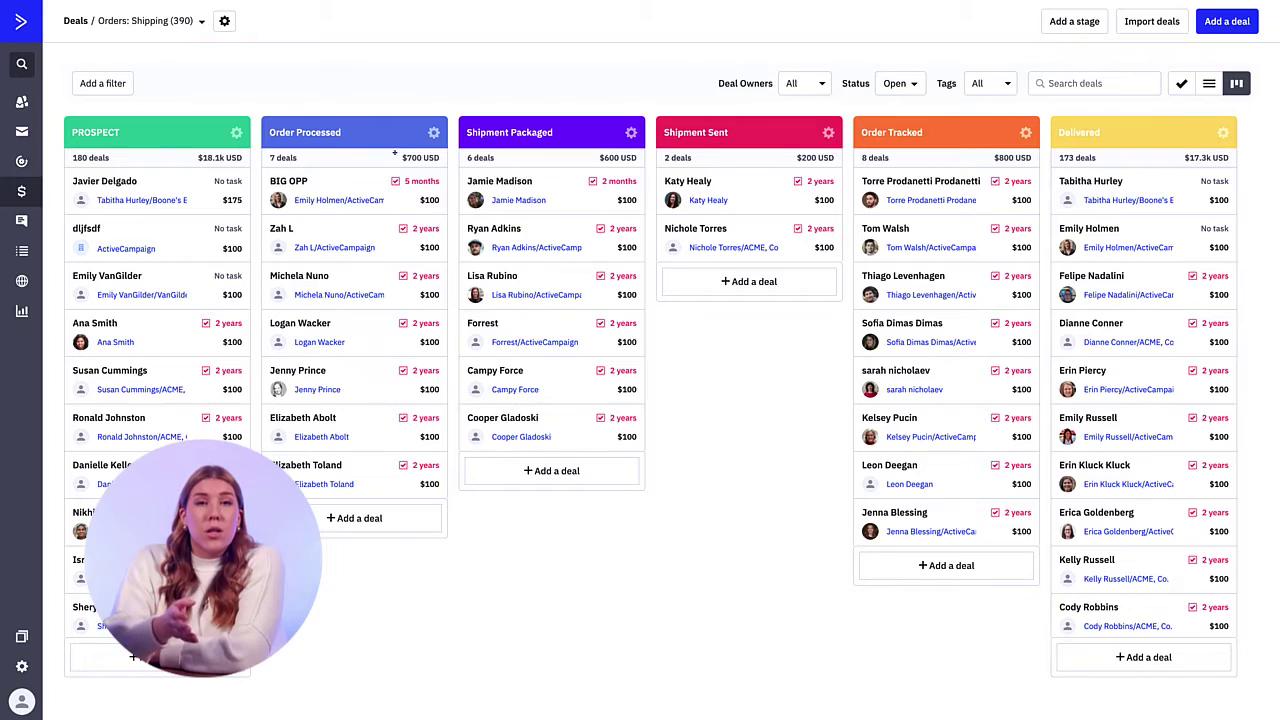
Rename the Order Processed stage as LEAD and save it
click(433, 133)
click(390, 156)
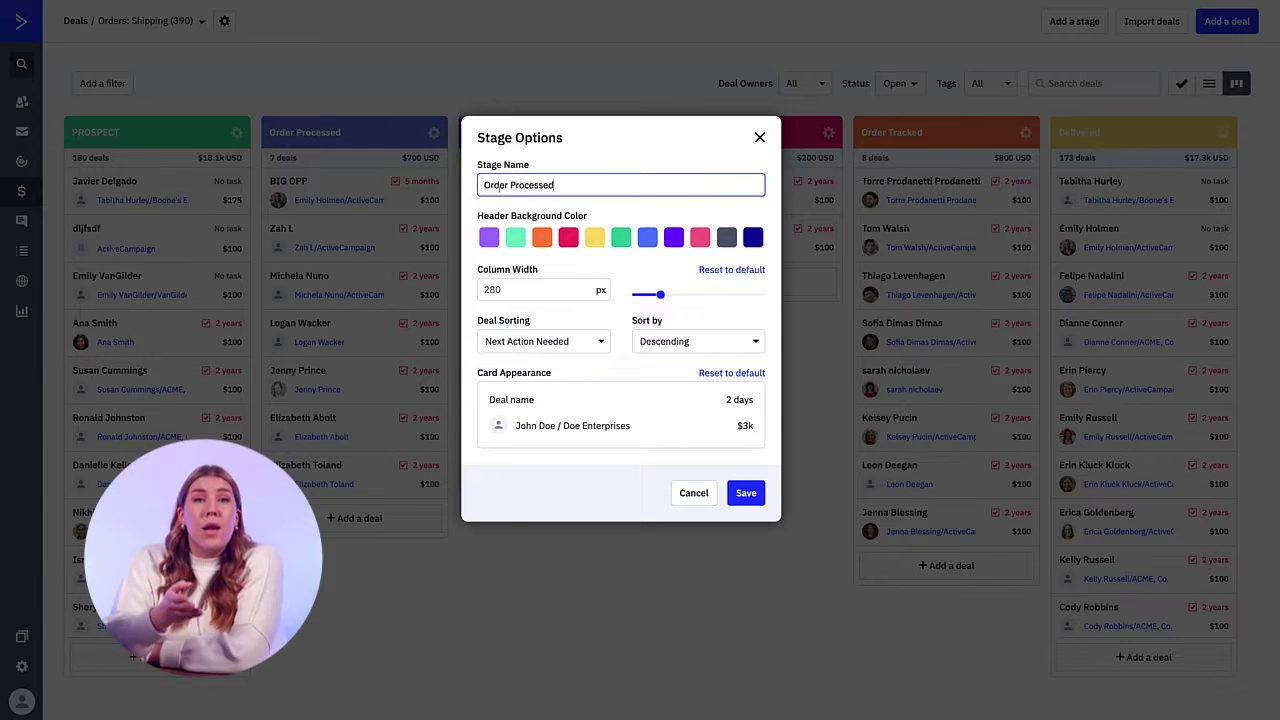
drag(570, 185, 465, 192)
text(LEAD)
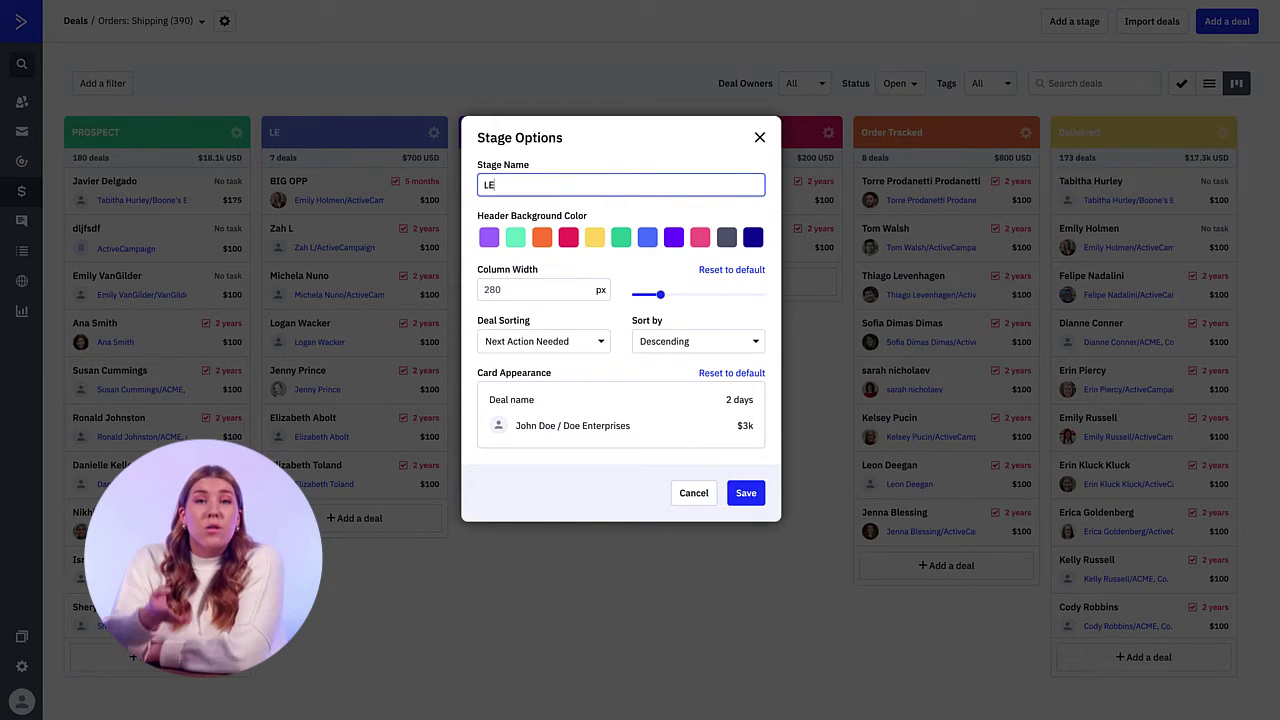
click(748, 492)
Rename the Shipment Packaged stage as OPPORTUNITY and save it
click(631, 132)
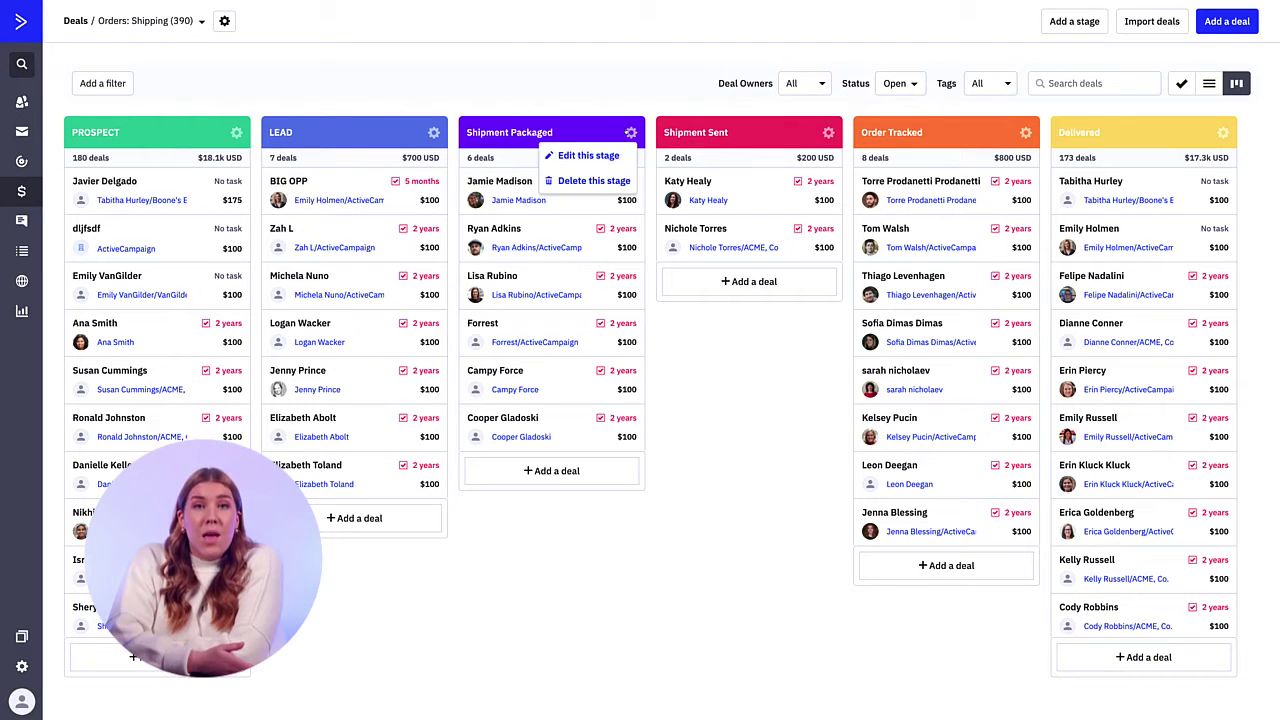
click(575, 156)
key(ctrl+a)
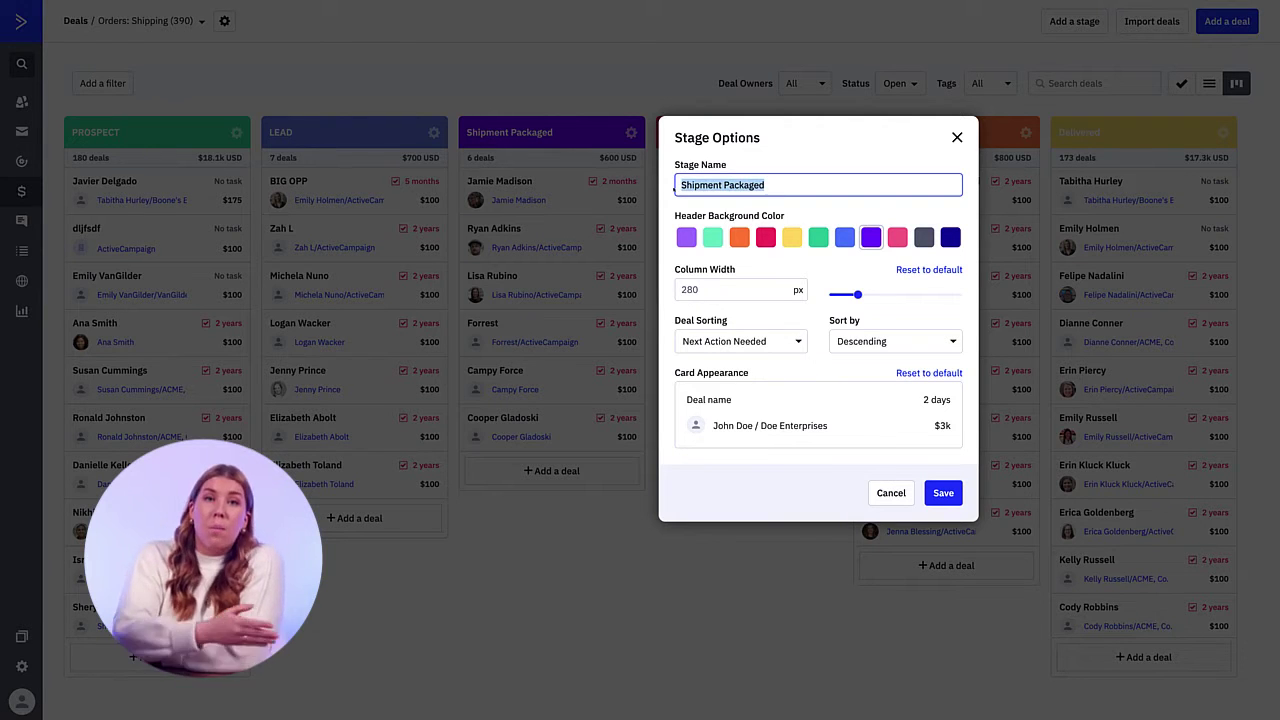
text(OPPORTUNITY)
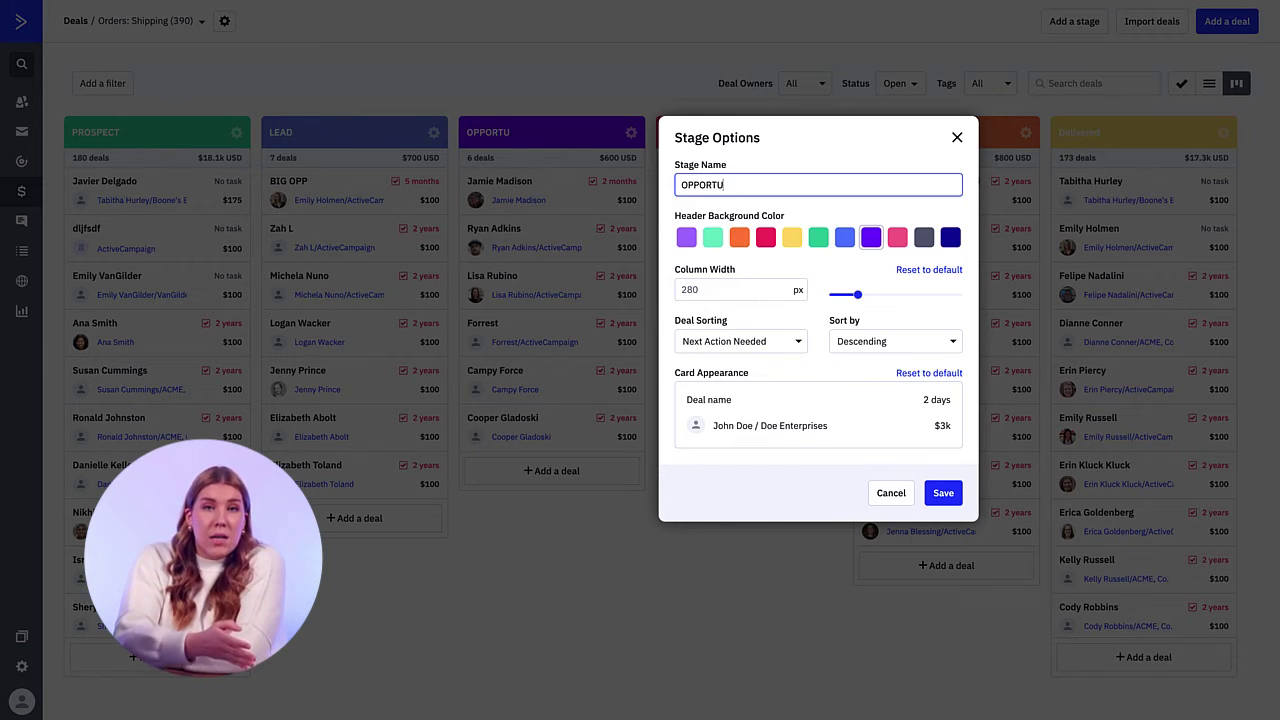
click(948, 495)
Rename the Shipment Sent stage as CUSTOMER and save it
click(827, 132)
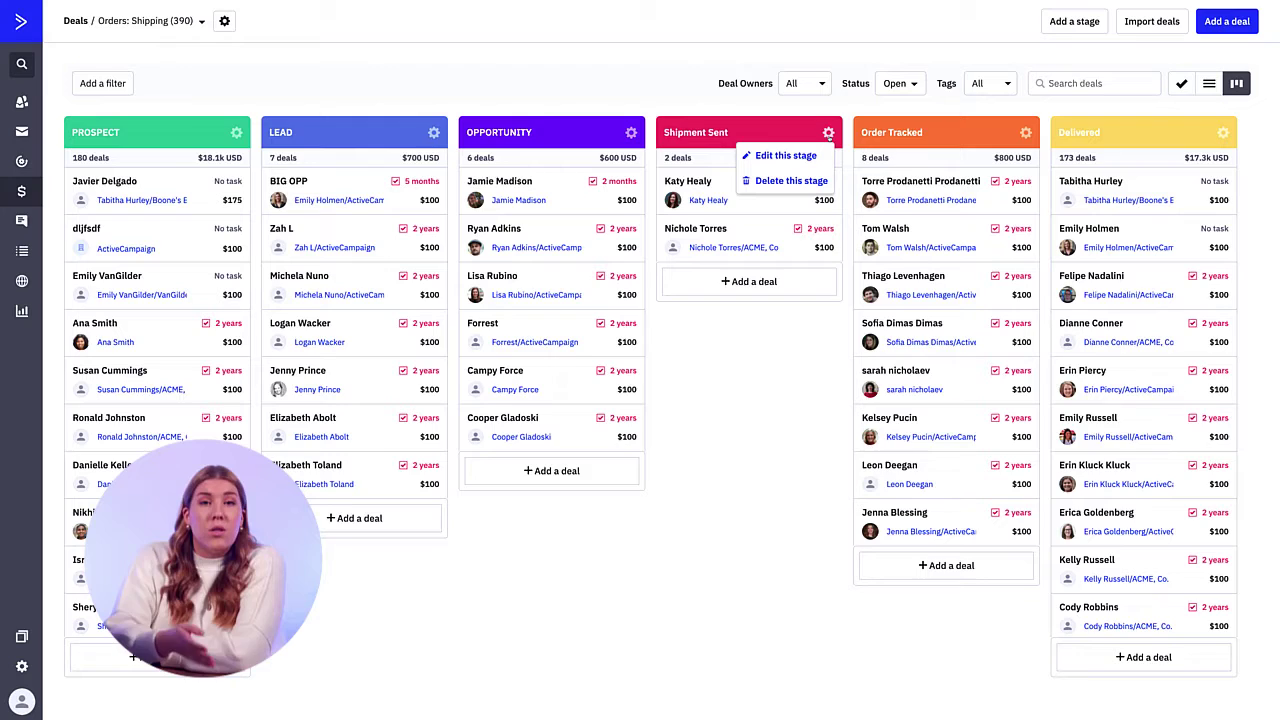
click(772, 158)
drag(411, 184, 328, 186)
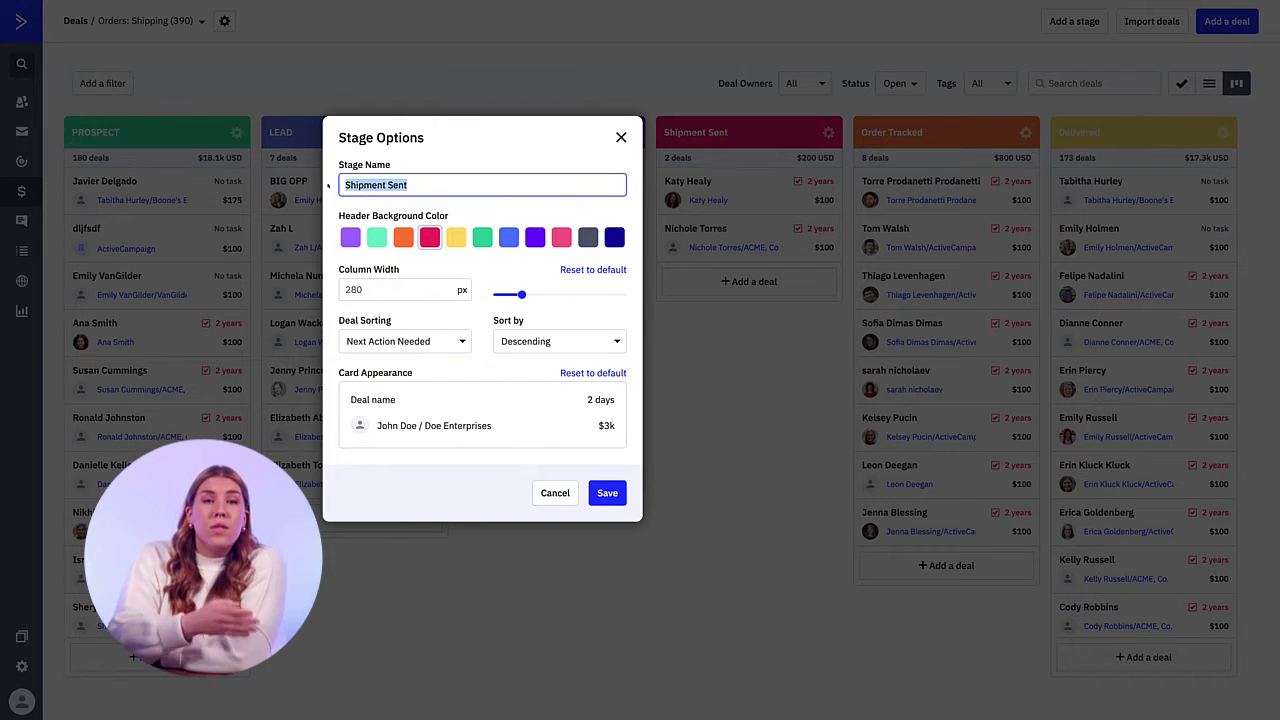
text(CUSTOM)
key(BackSpace)
key(BackSpace)
key(BackSpace)
key(BackSpace)
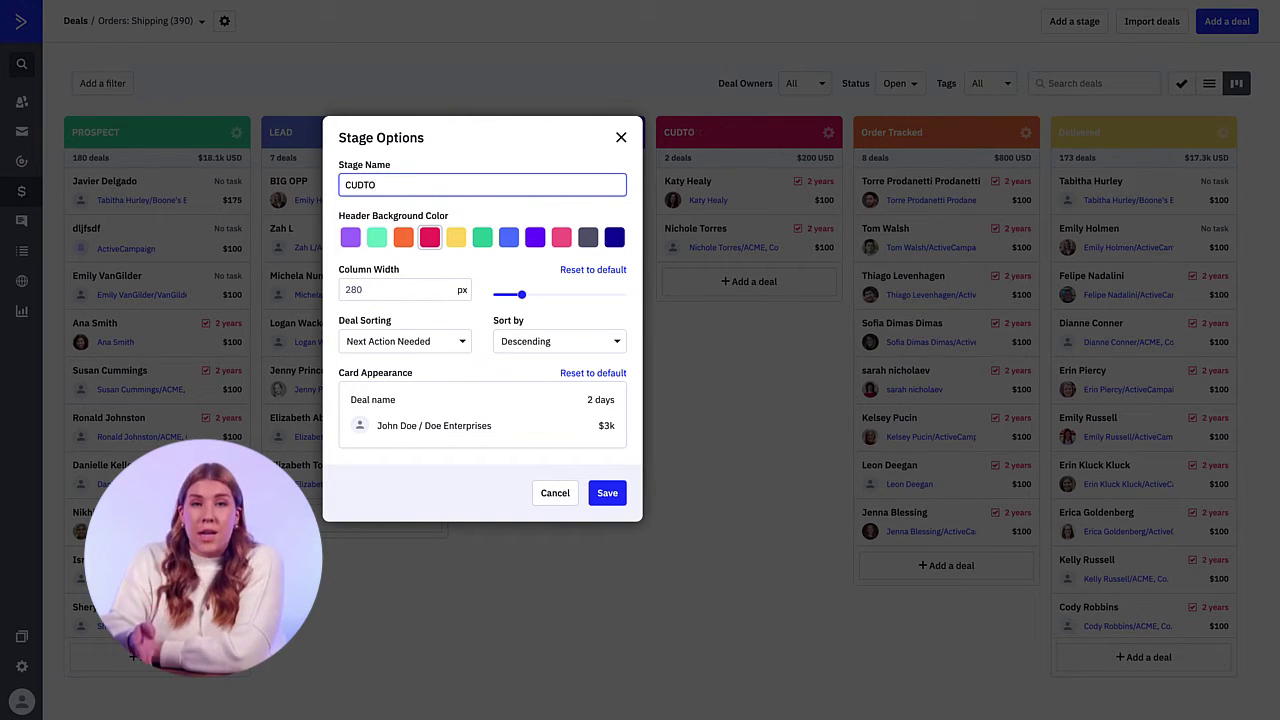
text(STOMER)
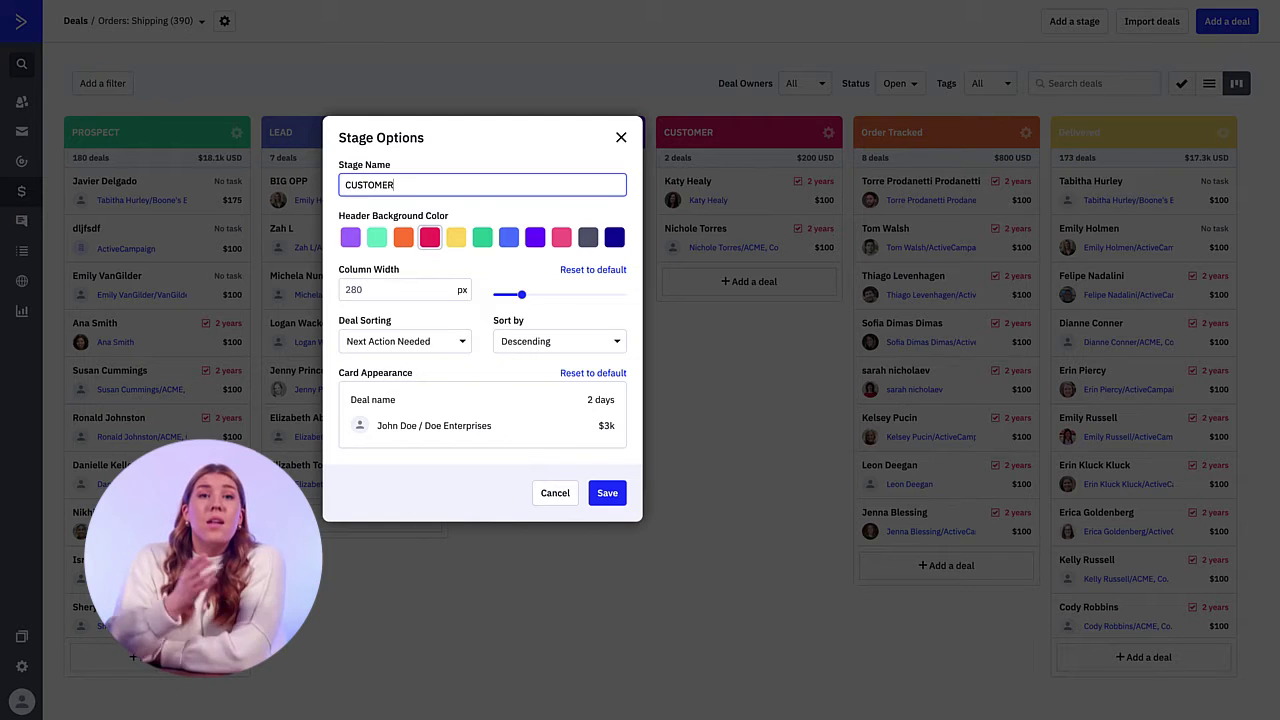
click(598, 501)
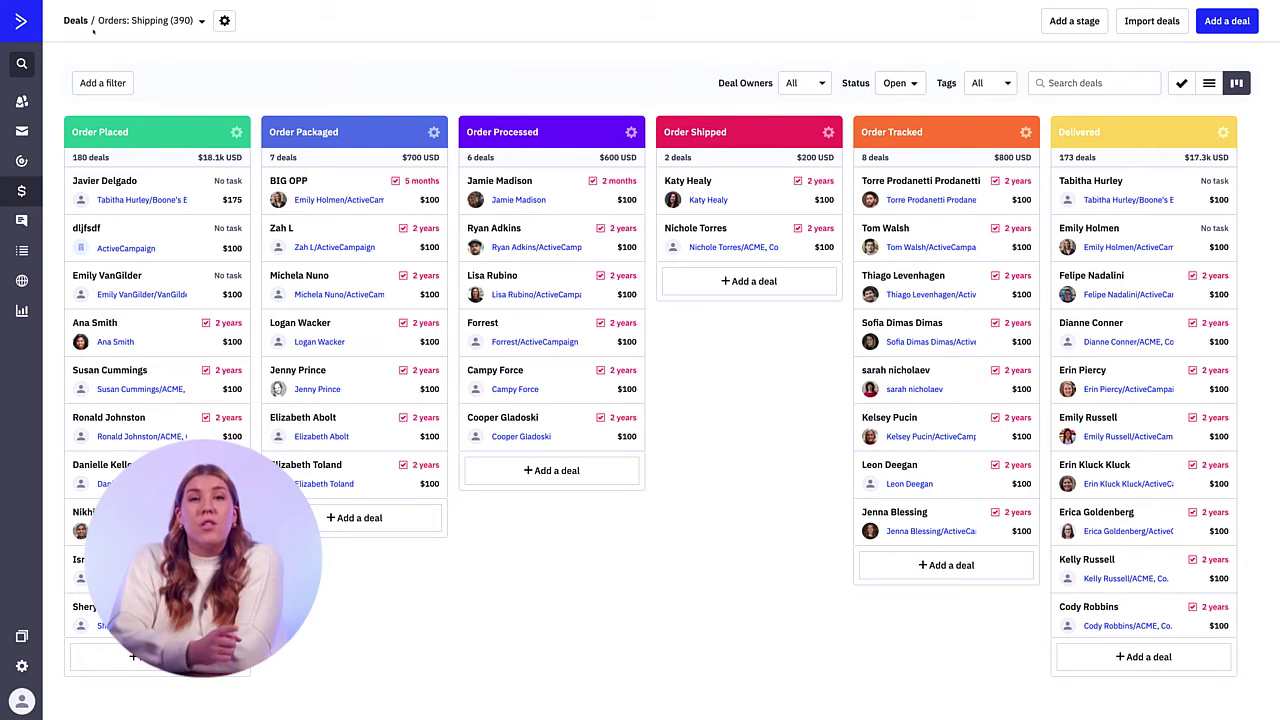
Open the options of the Orders: Shipping pipeline and examine the Assignment Method setting
click(222, 22)
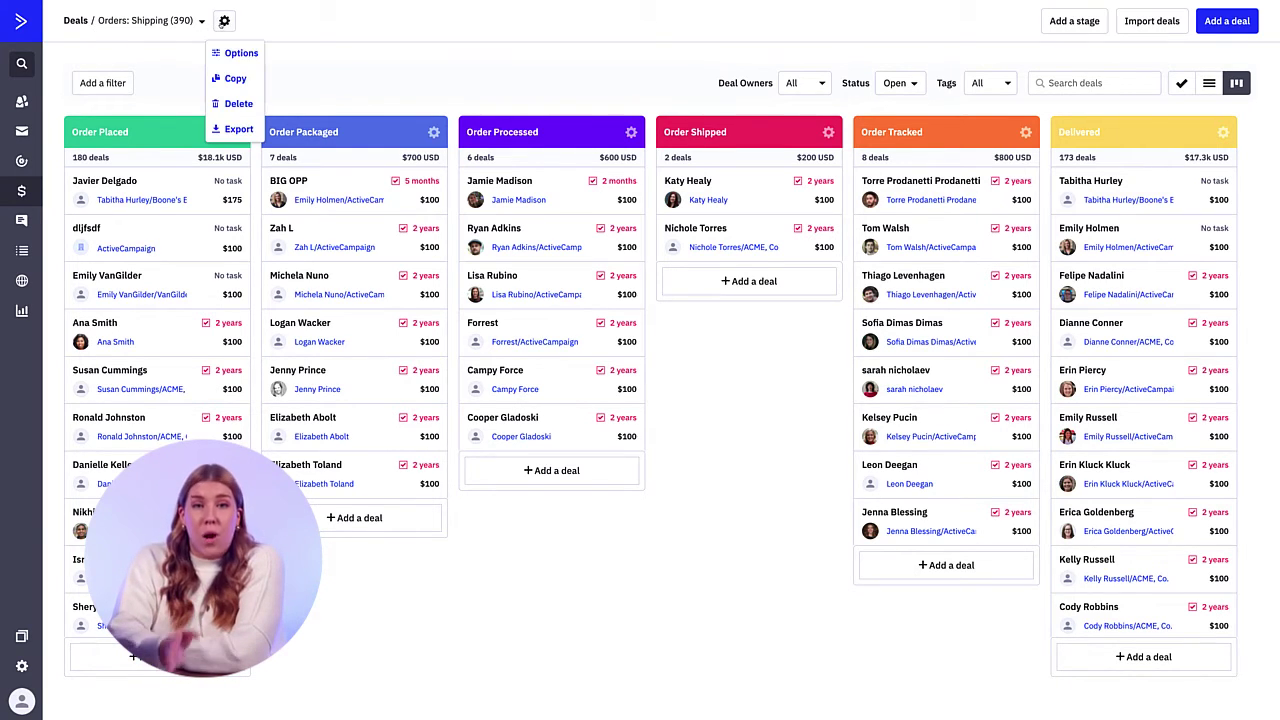
click(226, 55)
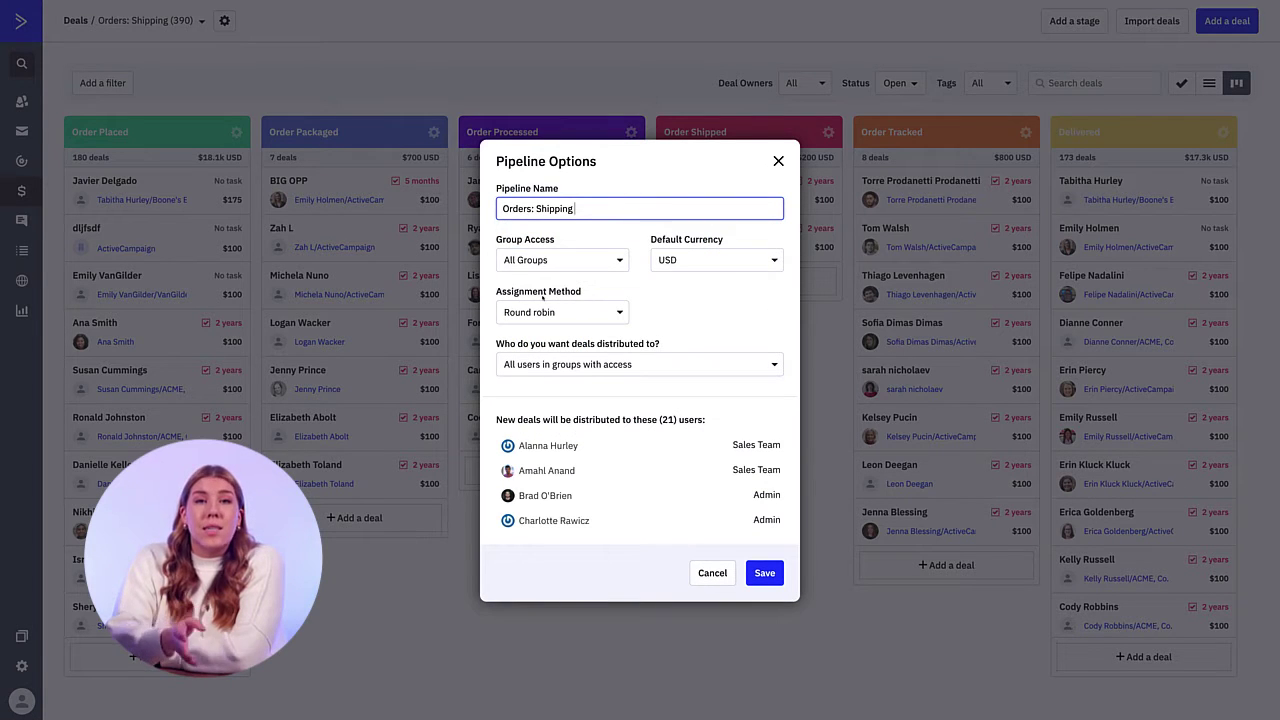
drag(499, 292, 582, 292)
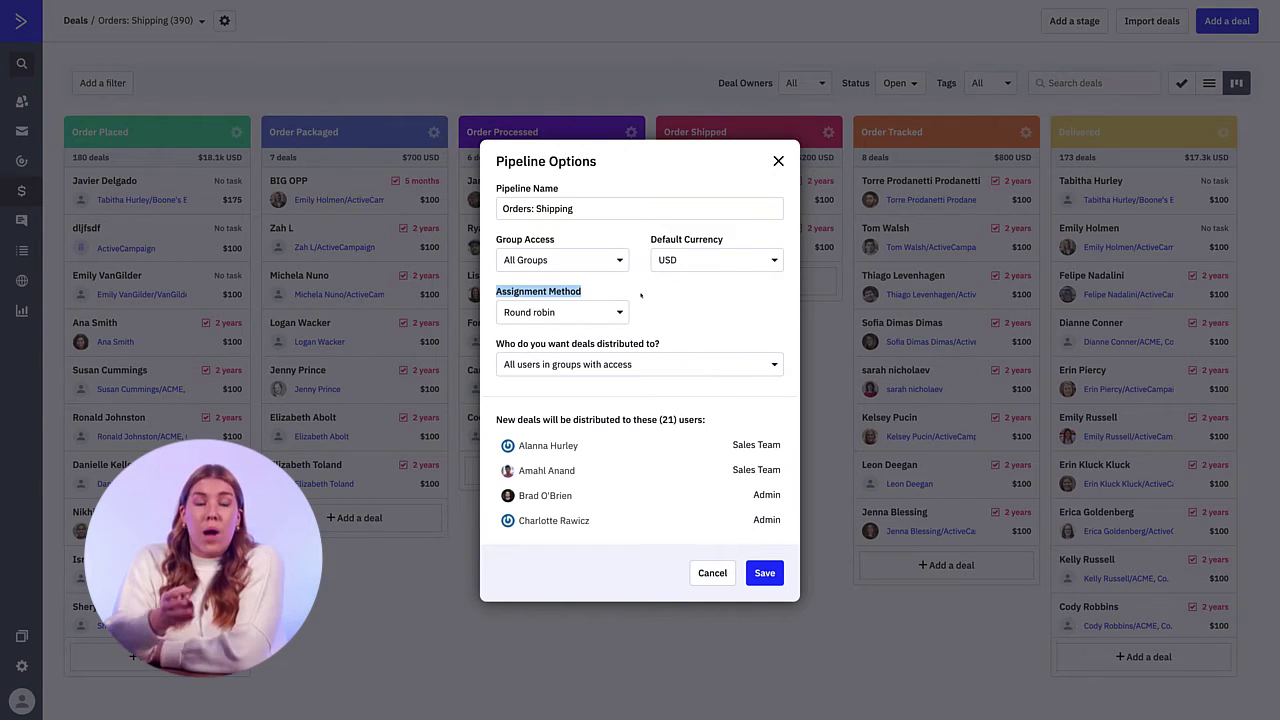
click(641, 294)
Set the pipeline's assignment method to Round robin deal value and check who deals are distributed to
click(614, 312)
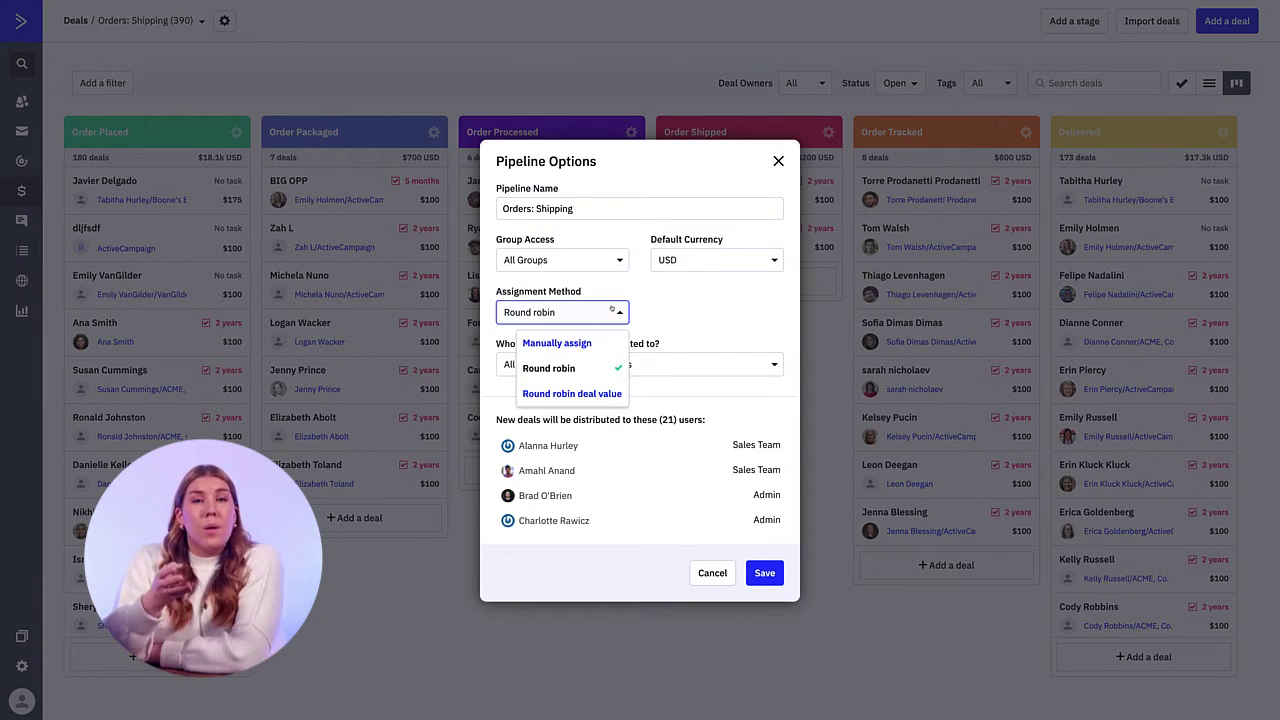
click(570, 396)
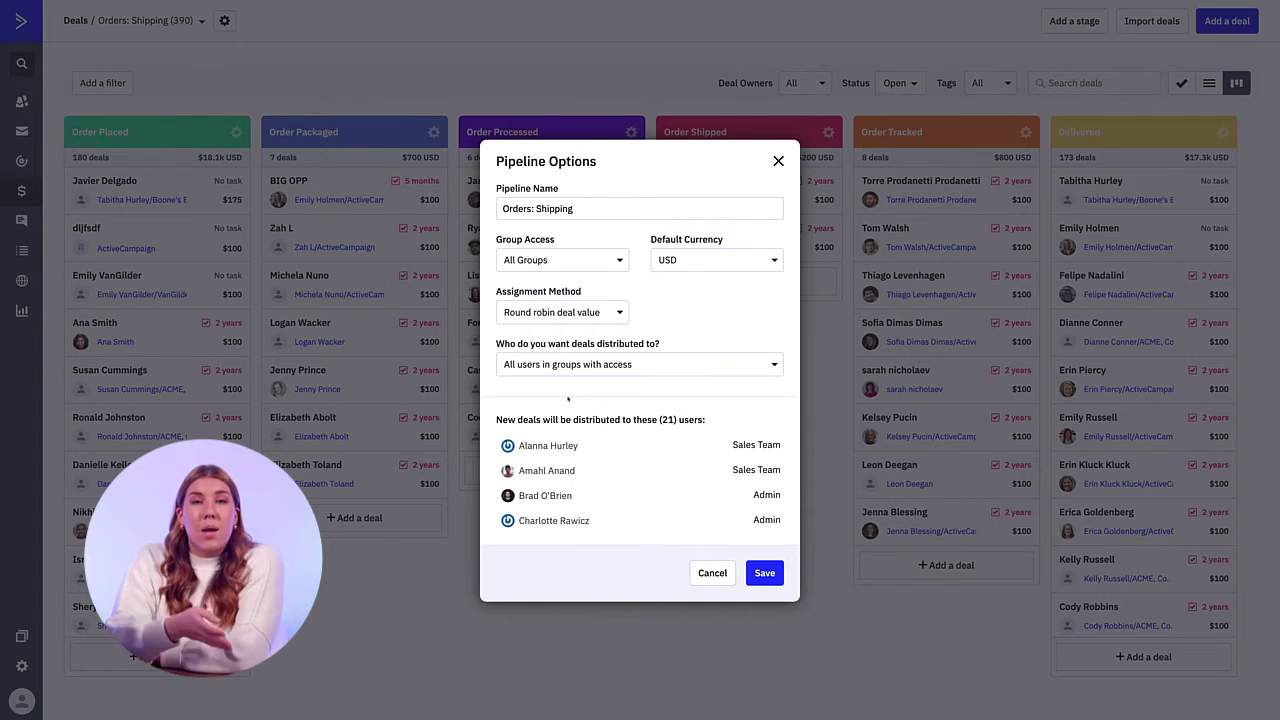
click(775, 364)
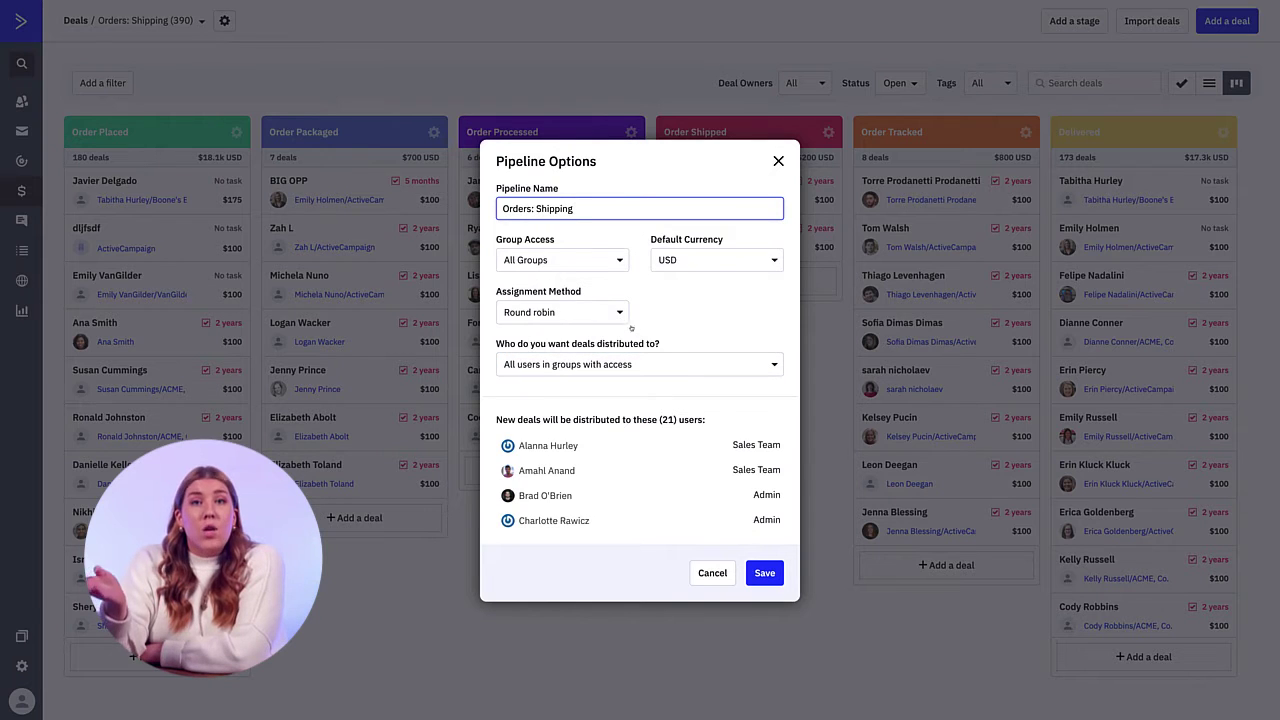
Set the pipeline's assignment method to Manually assign
click(620, 314)
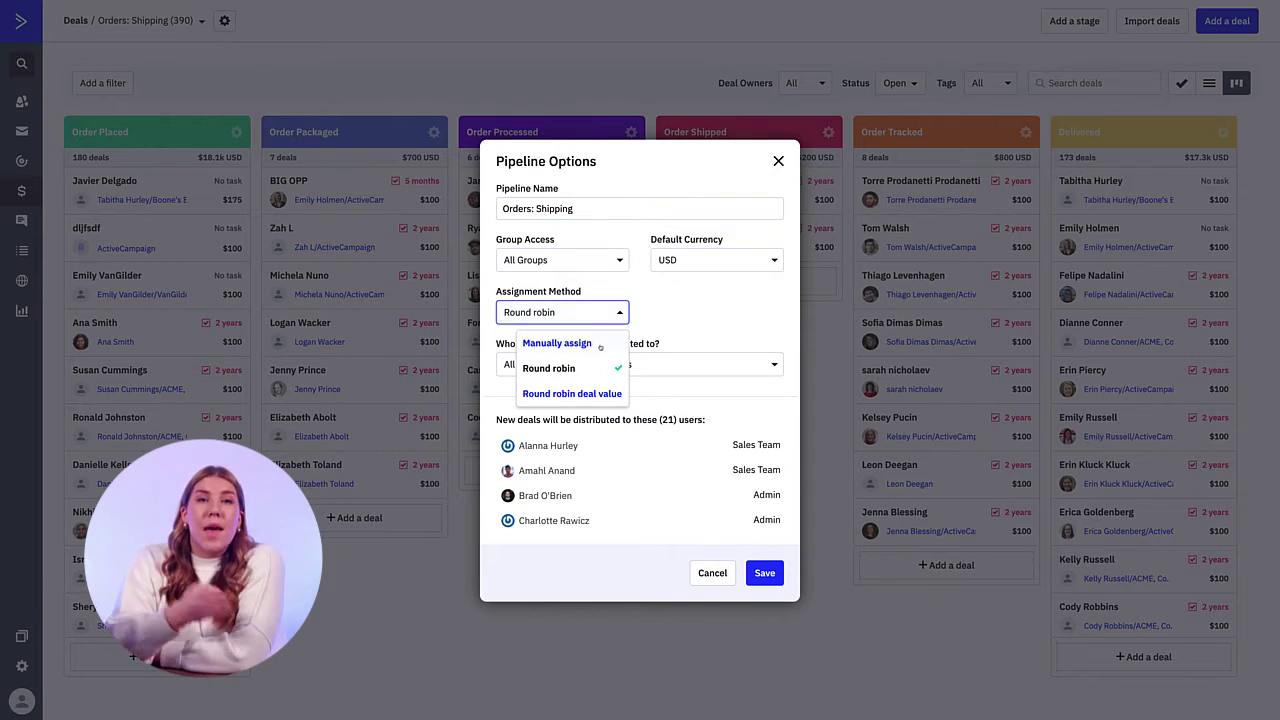
click(598, 344)
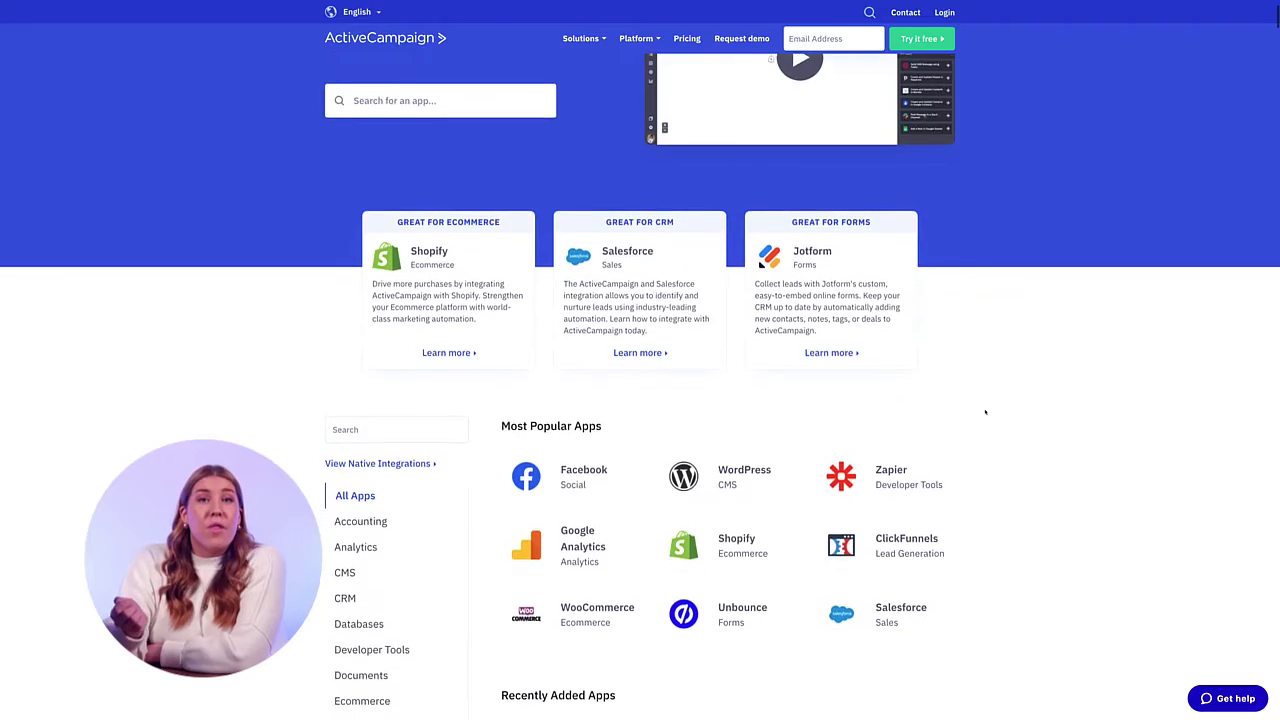
Browse the ActiveCampaign apps directory, from the most popular and recently added apps through the All Apps list
scroll(985, 411, down, 3)
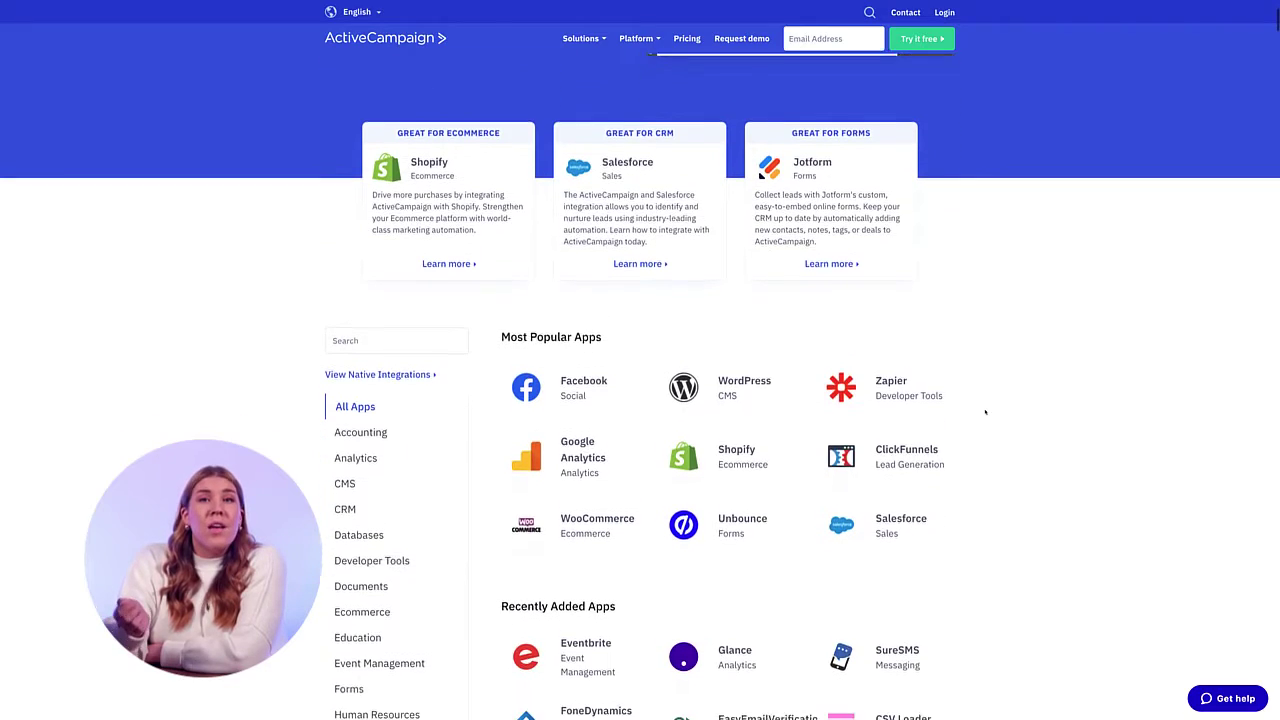
scroll(985, 411, down, 1)
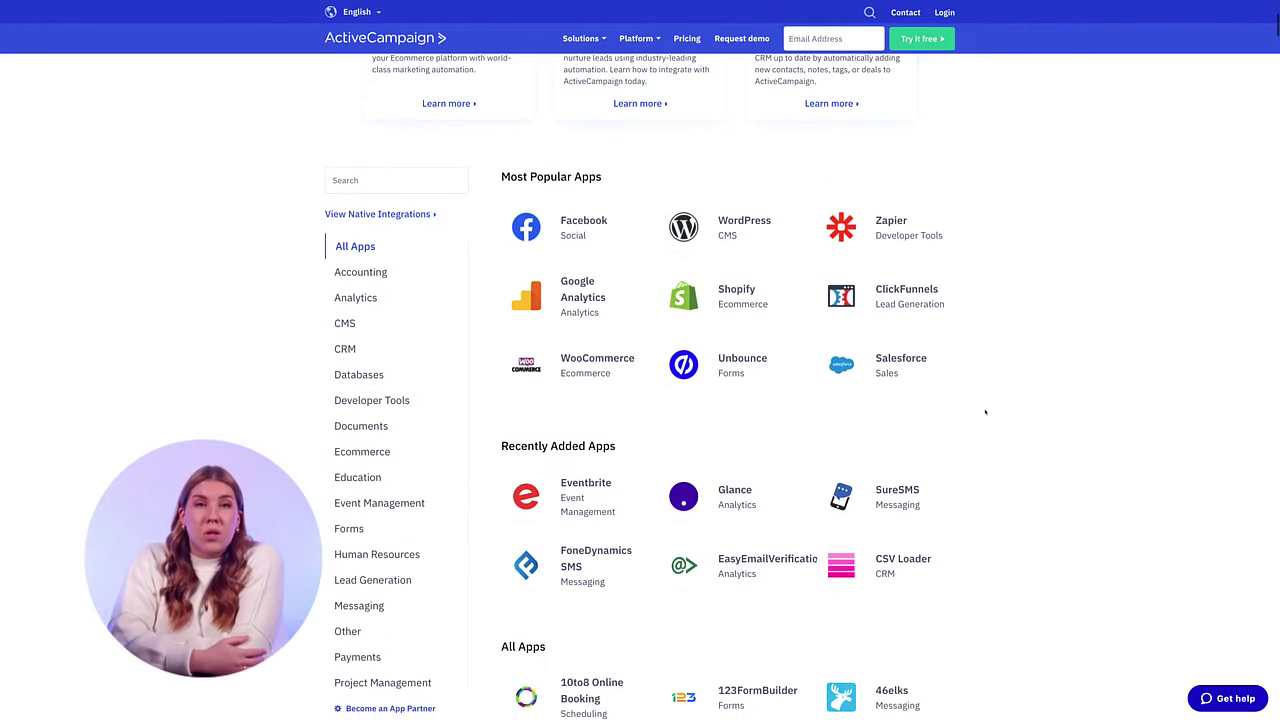
scroll(985, 411, down, 1)
scroll(985, 411, down, 5)
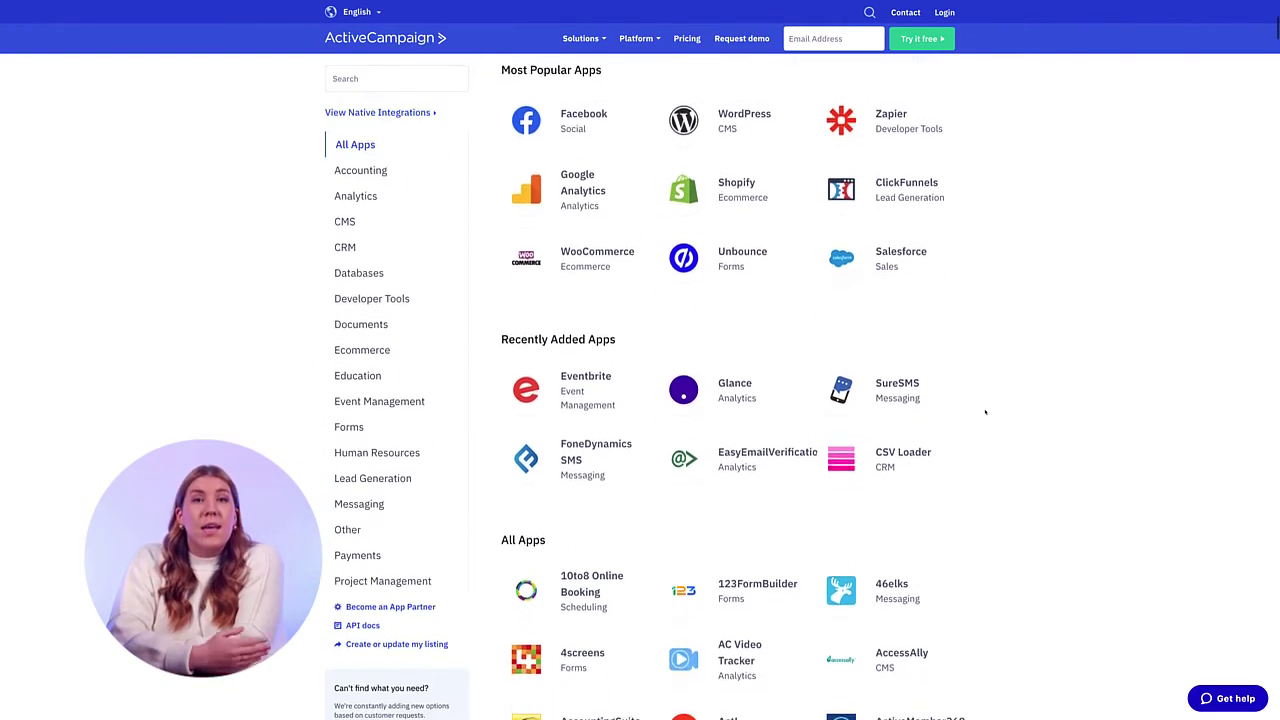
scroll(985, 411, down, 7)
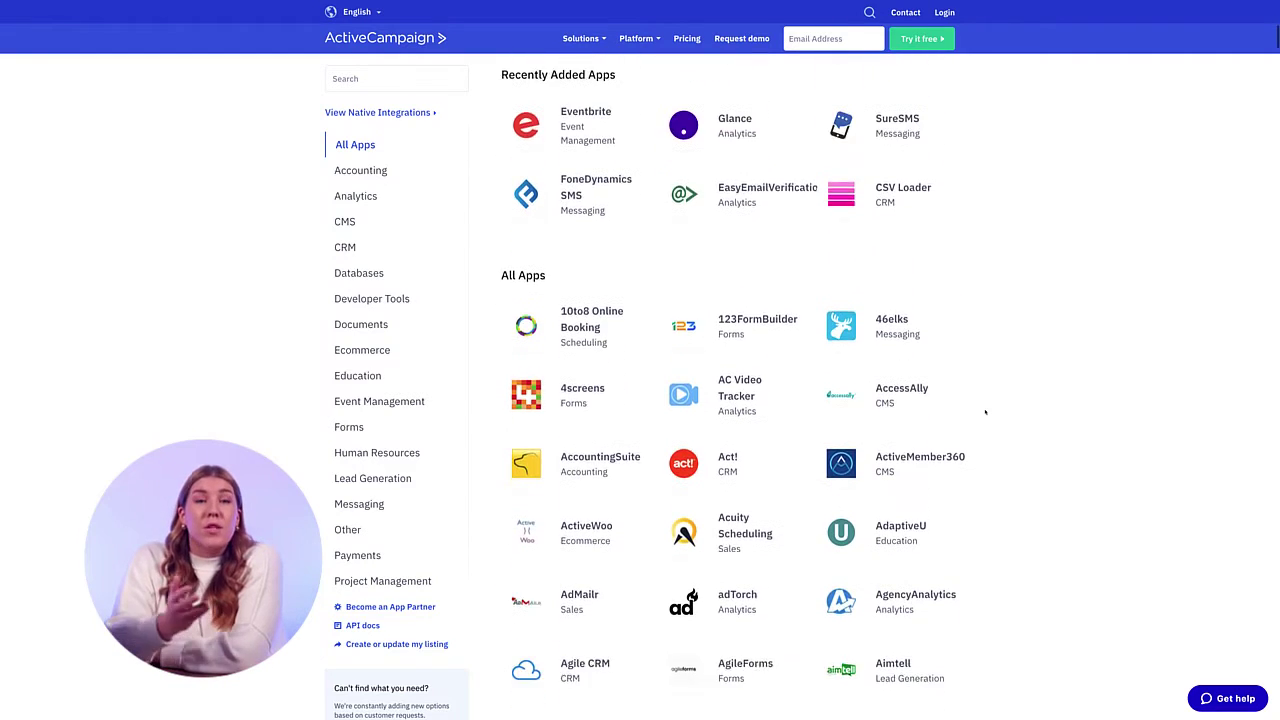
scroll(985, 411, down, 9)
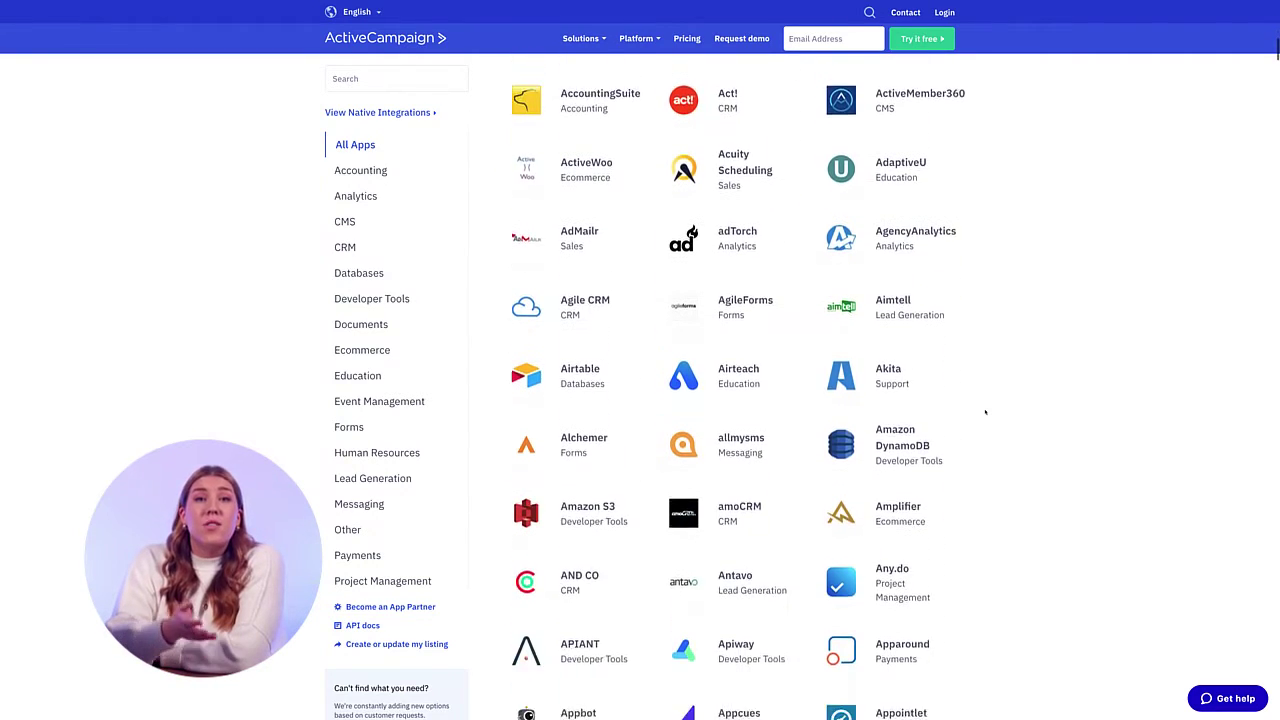
scroll(985, 411, down, 5)
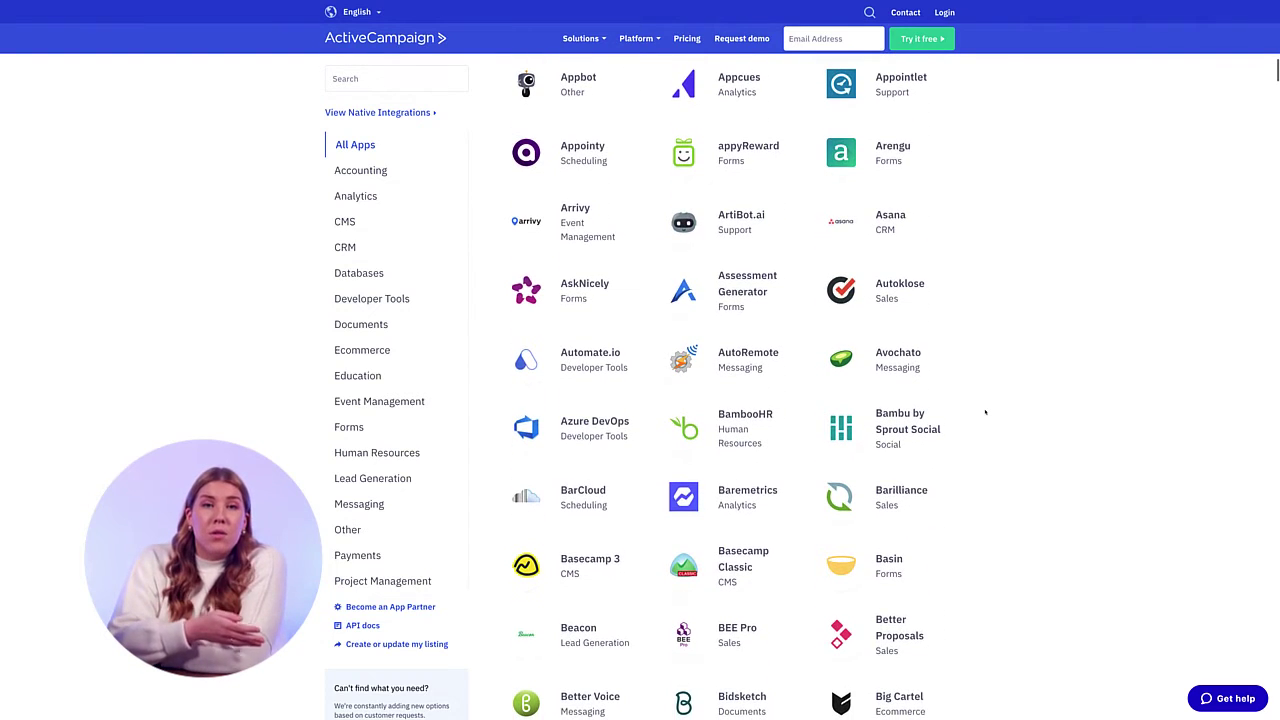
scroll(985, 411, down, 8)
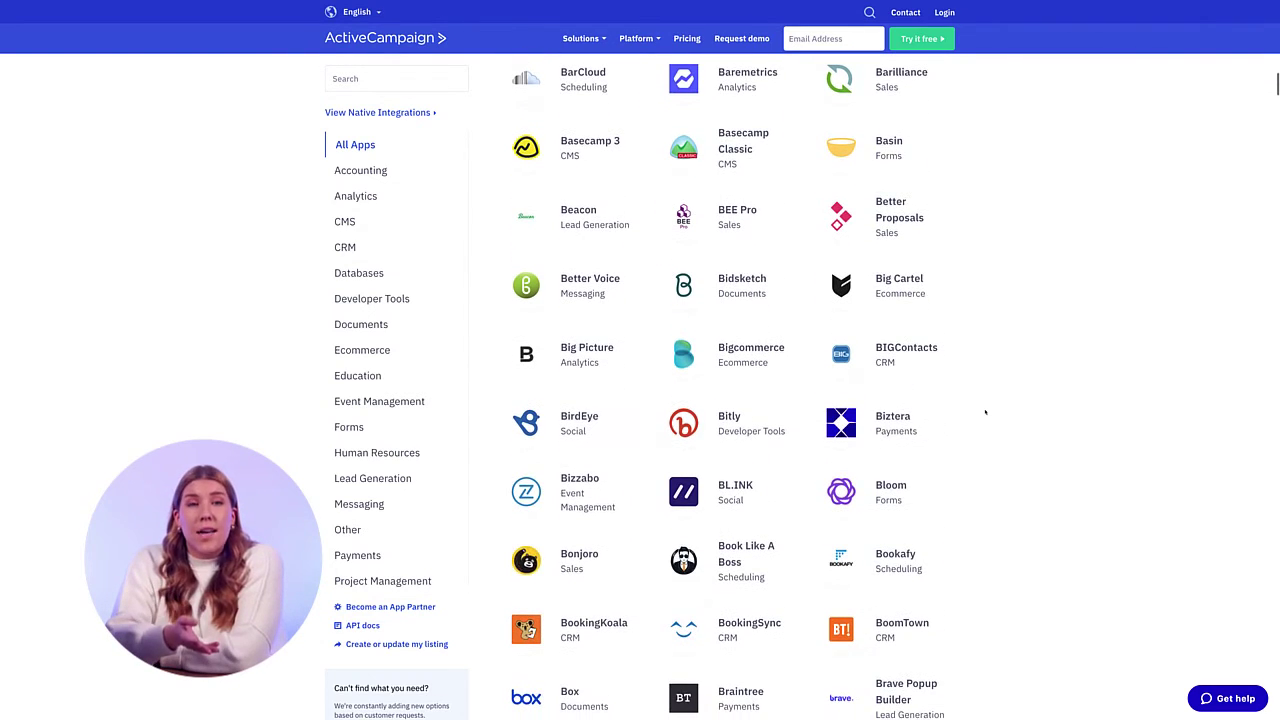
scroll(985, 411, down, 7)
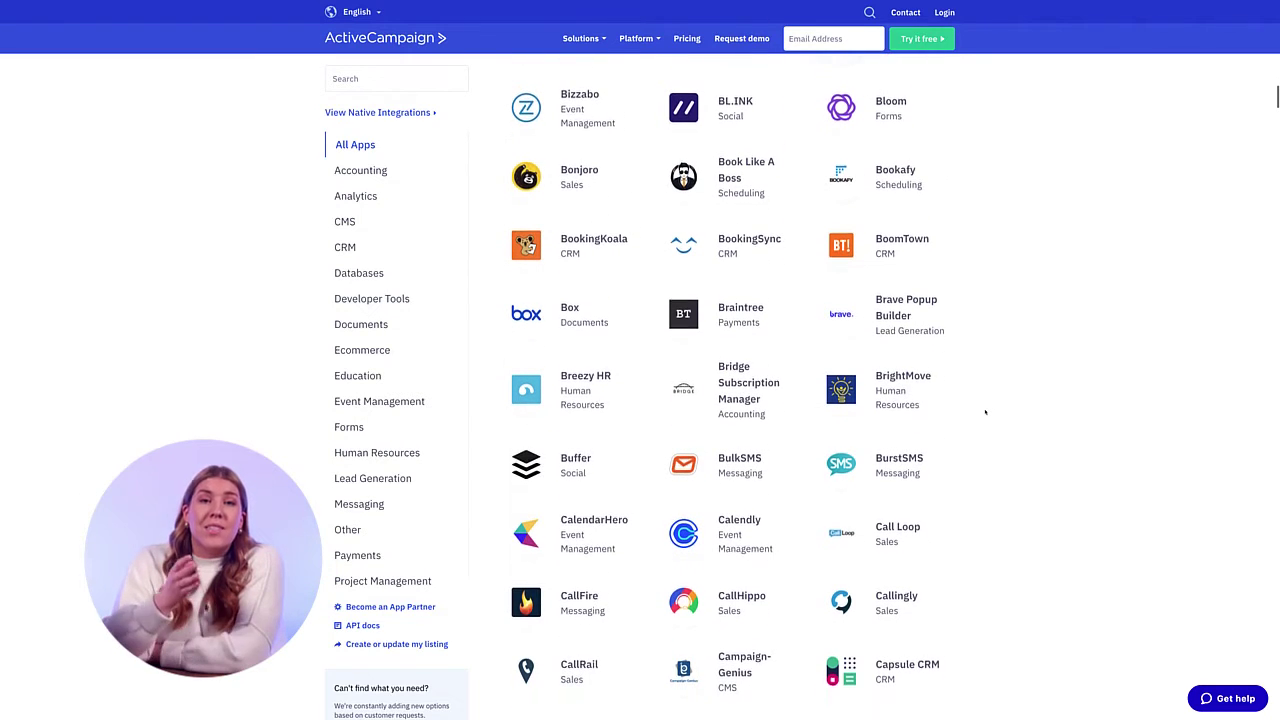
scroll(985, 411, down, 5)
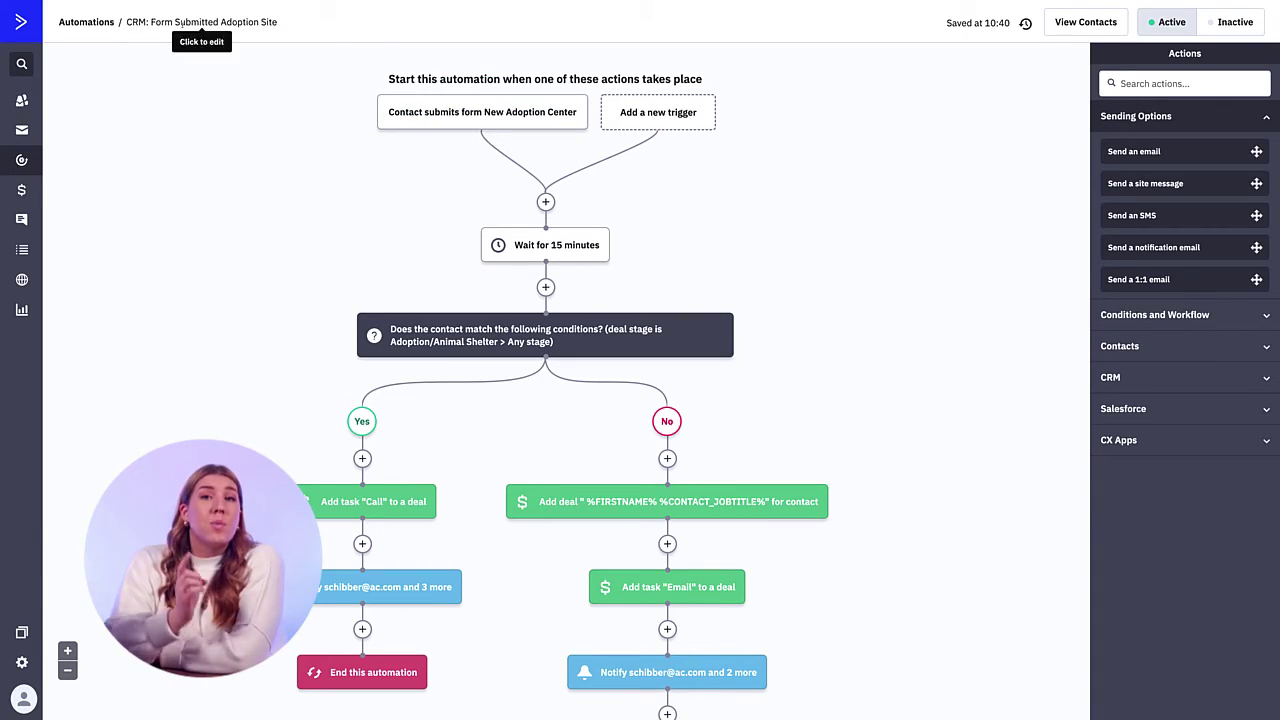
Open the automation's name for editing and save it as CRM: Form Submitted Adoption Site
click(205, 22)
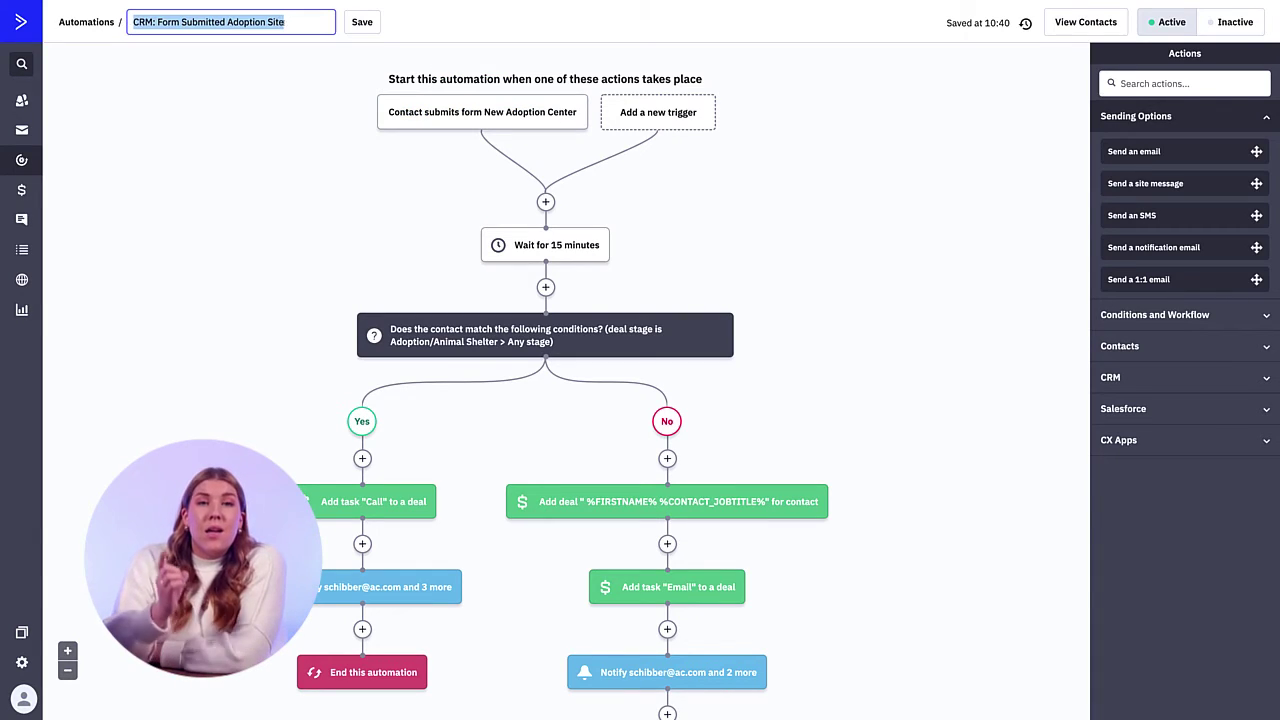
drag(286, 22, 132, 22)
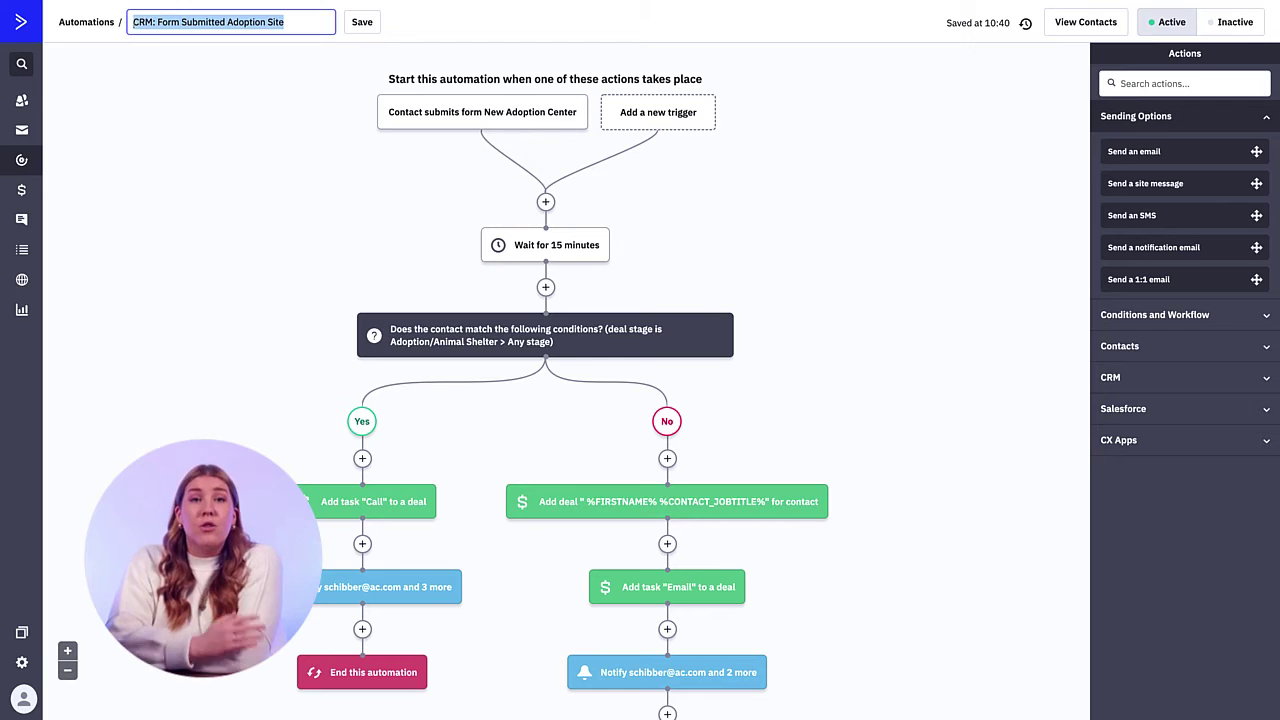
click(309, 19)
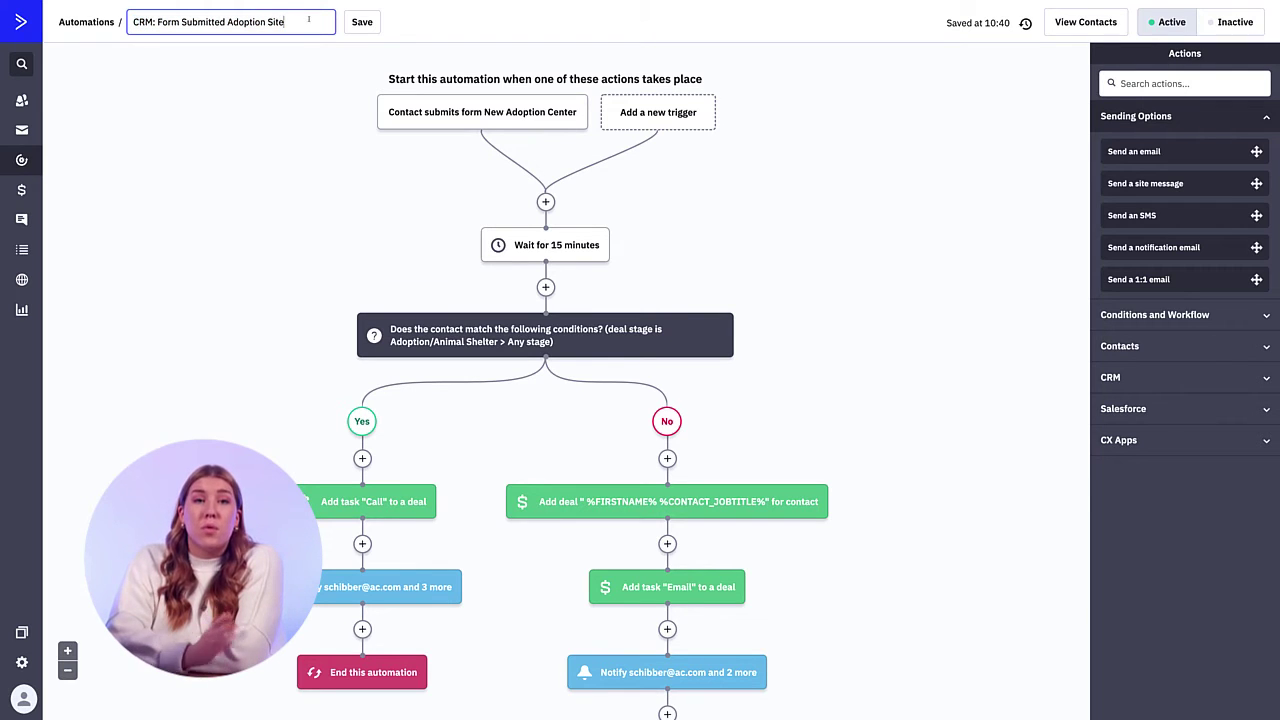
click(365, 24)
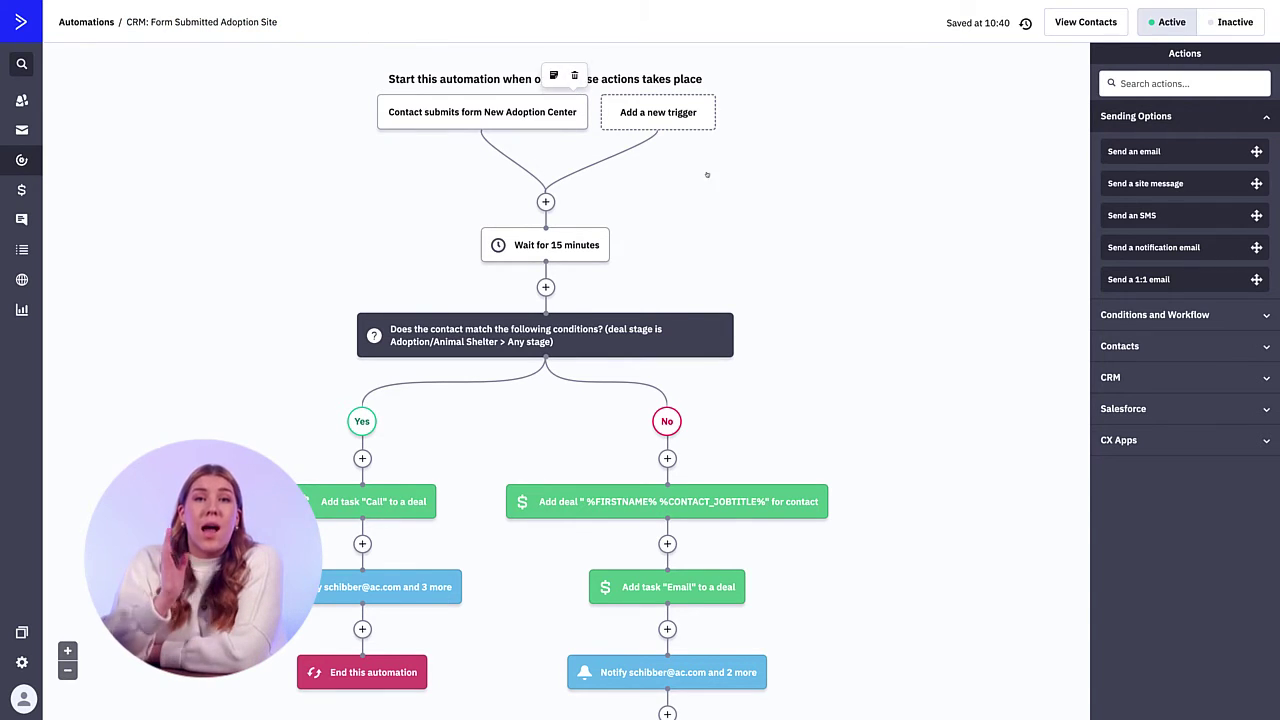
Review the settings of the notification email in the automation's No branch, and close them without changes
scroll(716, 196, down, 5)
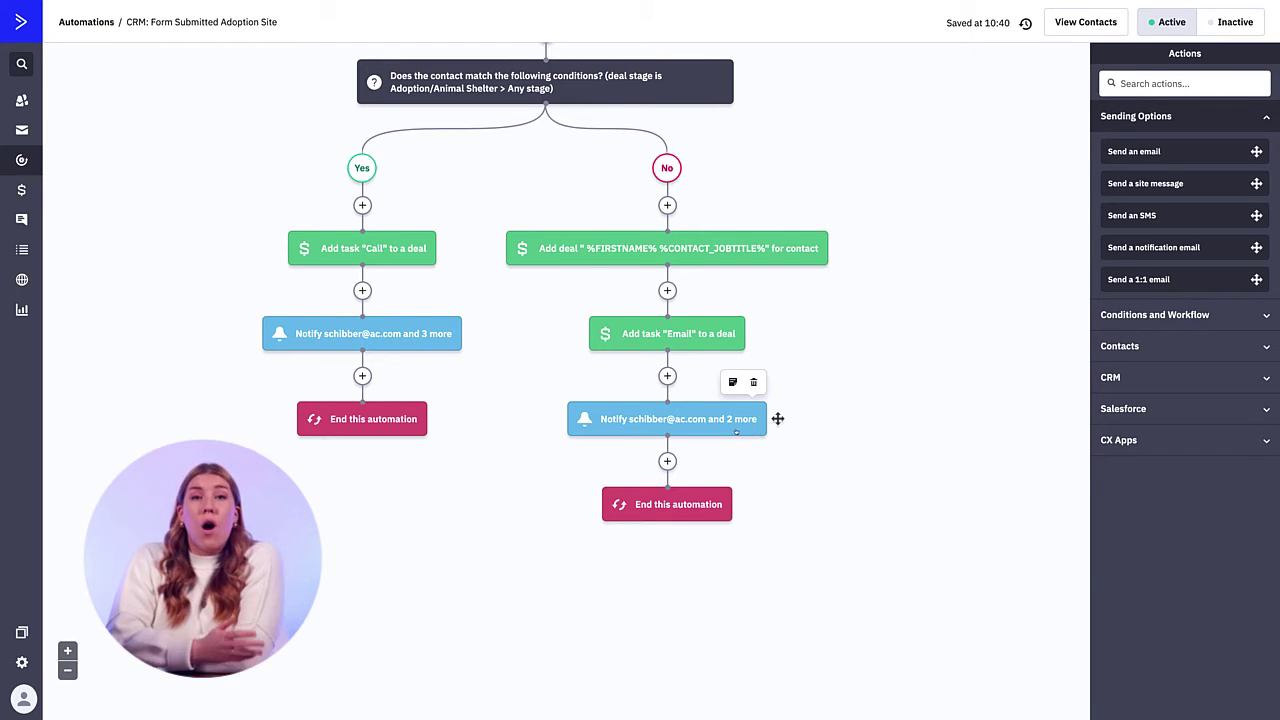
click(736, 431)
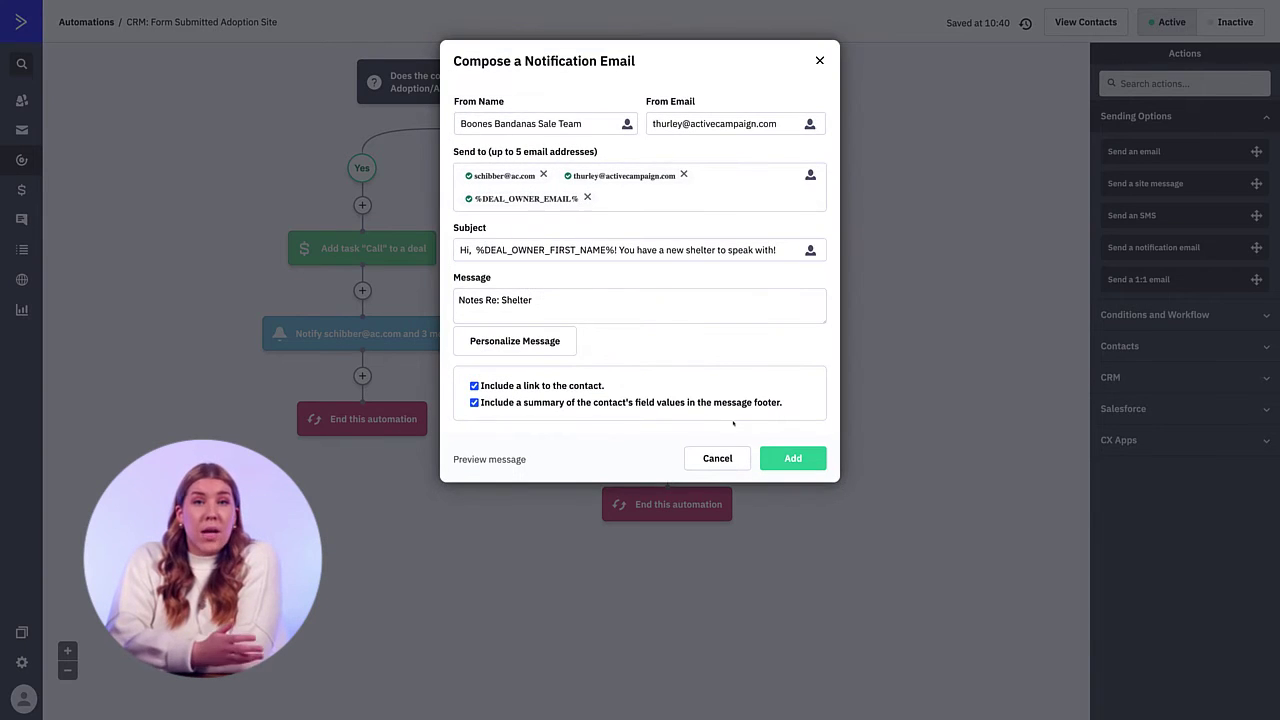
click(818, 61)
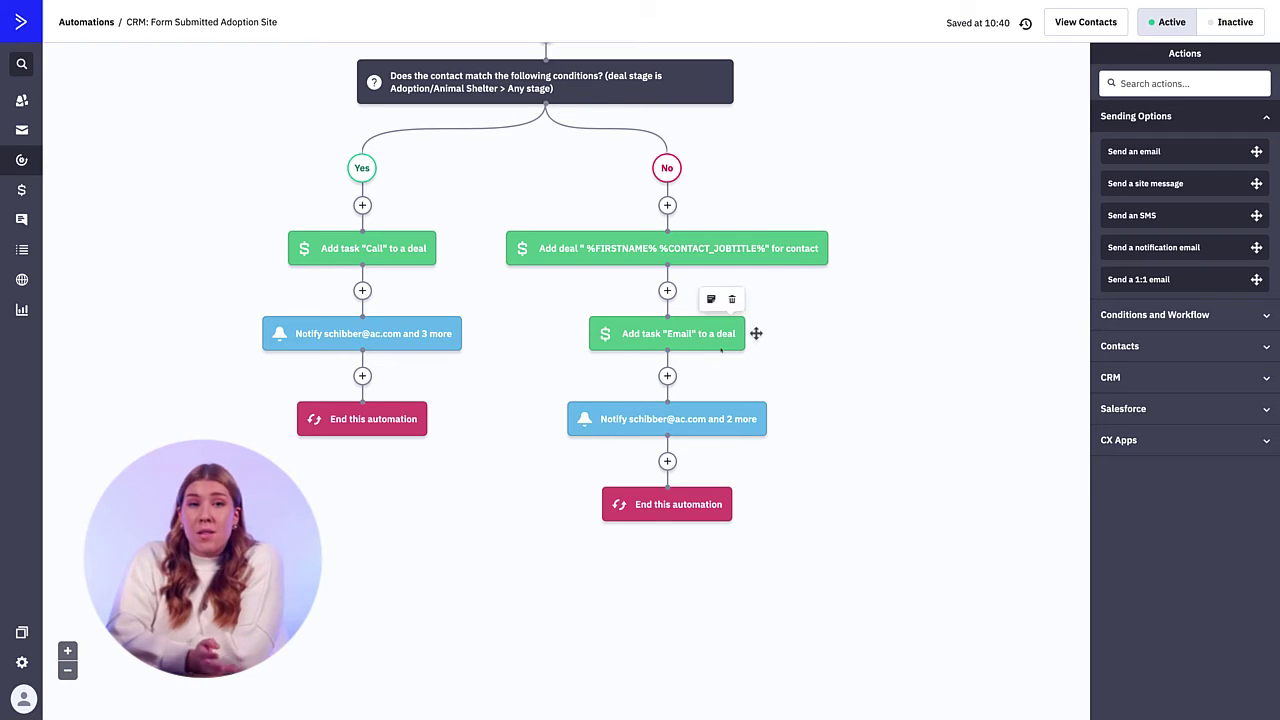
Review the CRM actions that can be added after the "Email" task in the No branch, and close the list without adding one
click(668, 376)
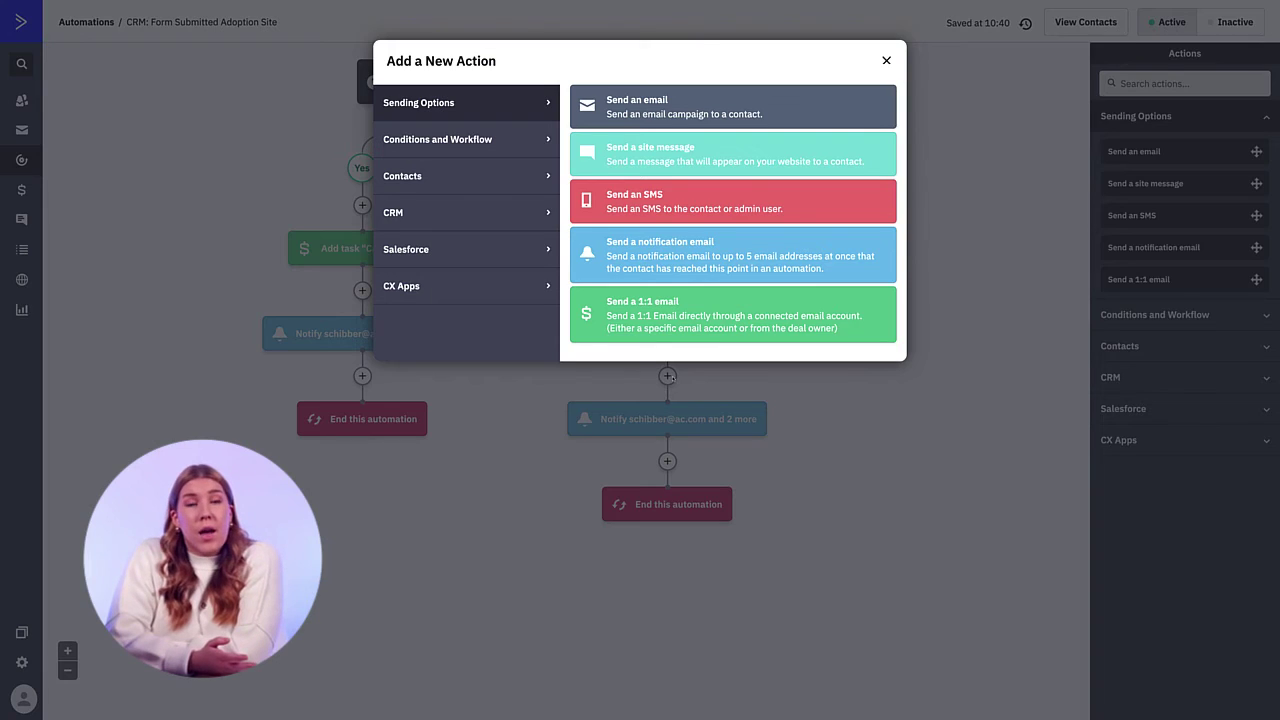
click(410, 222)
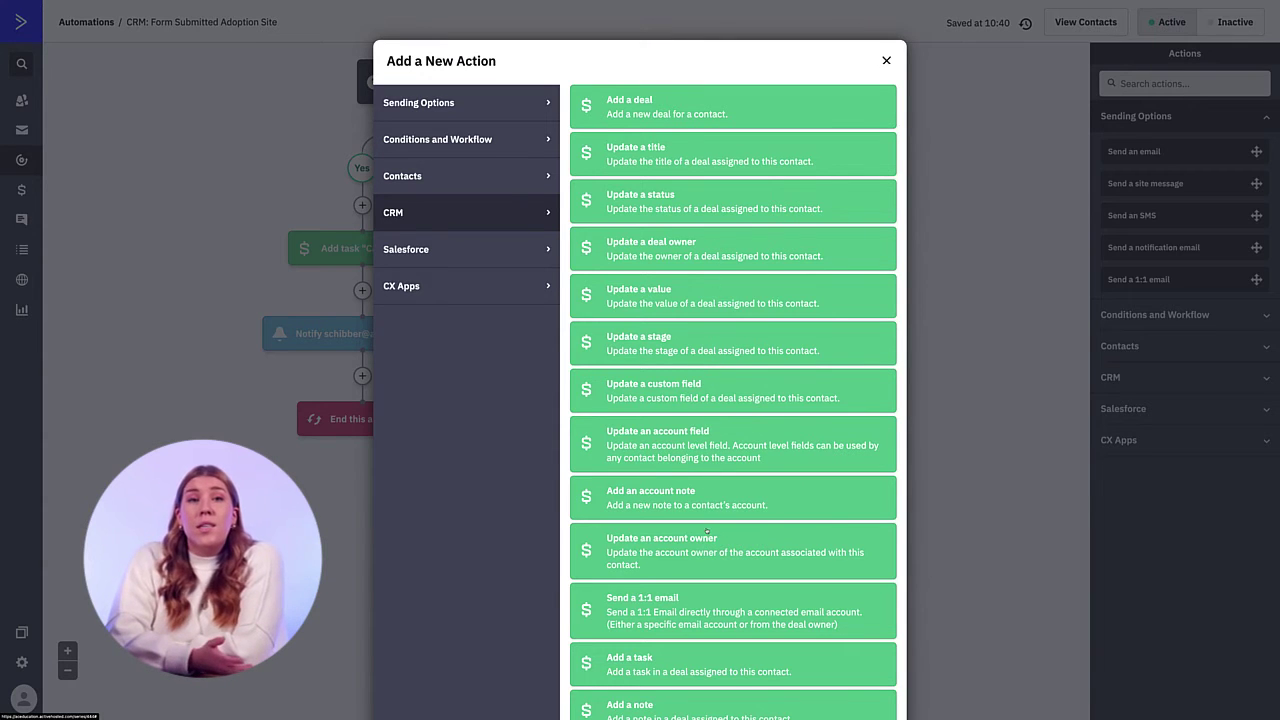
scroll(712, 612, down, 4)
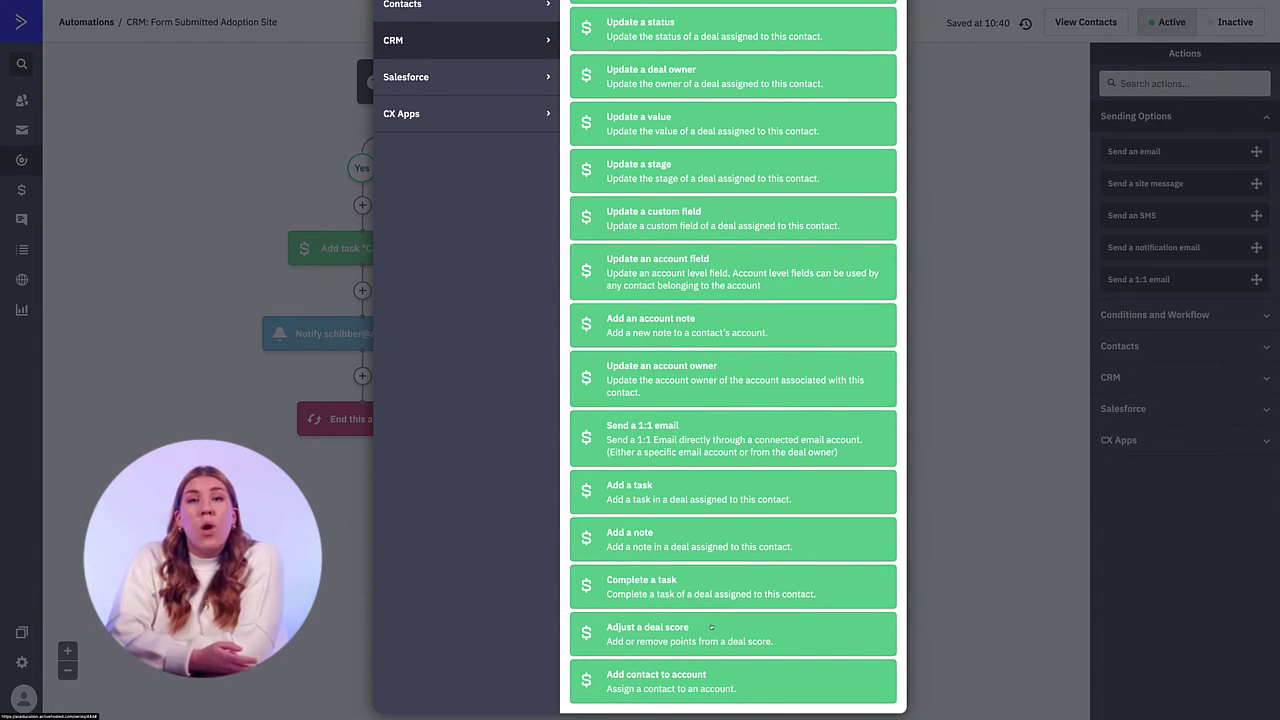
scroll(711, 627, up, 4)
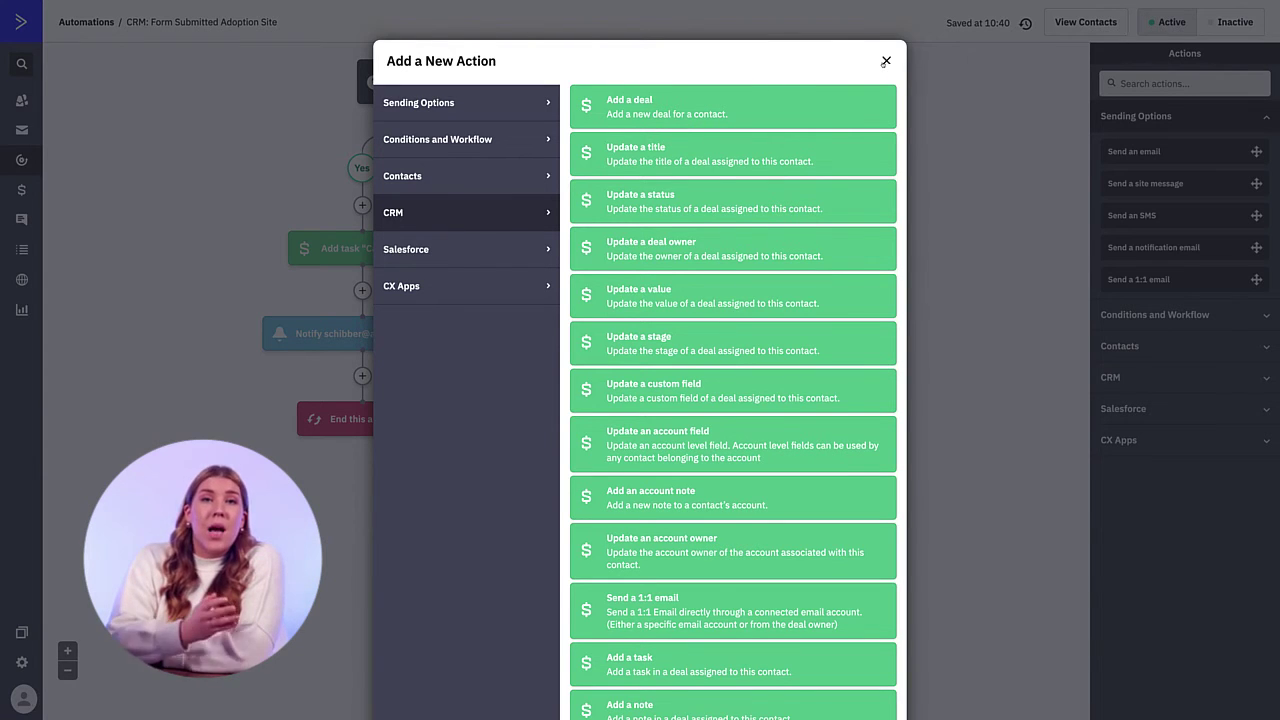
click(885, 61)
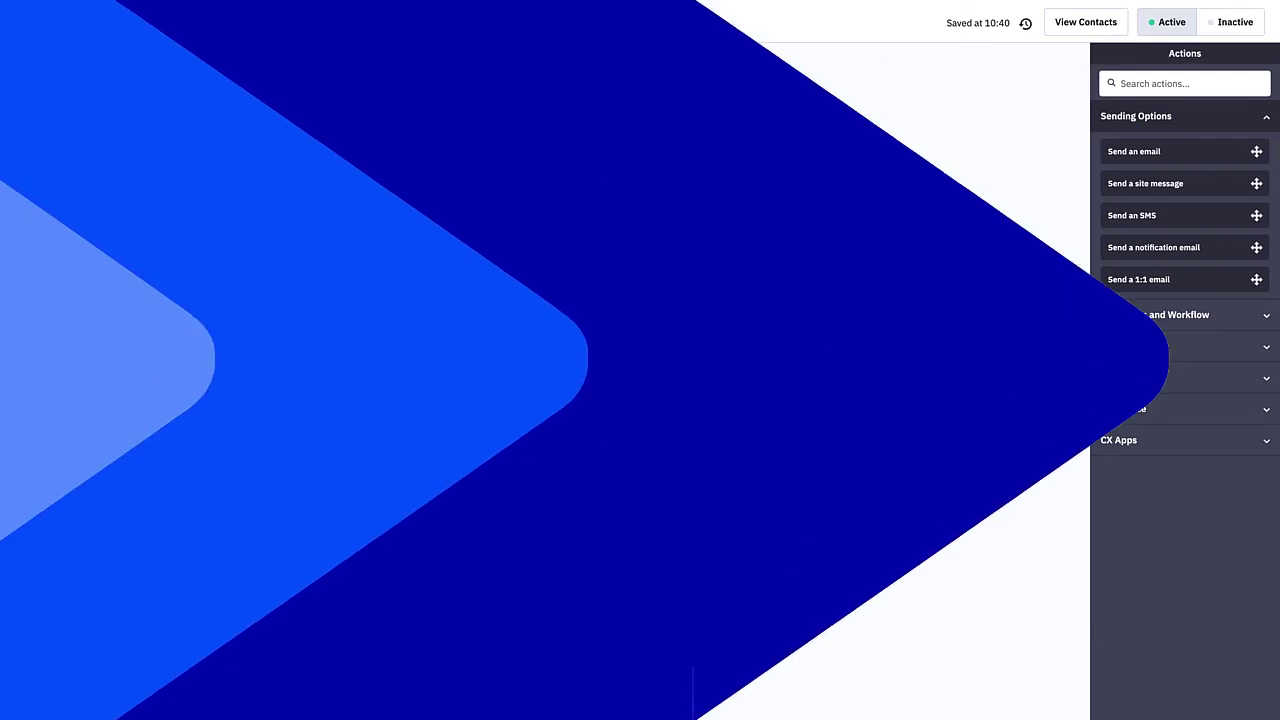